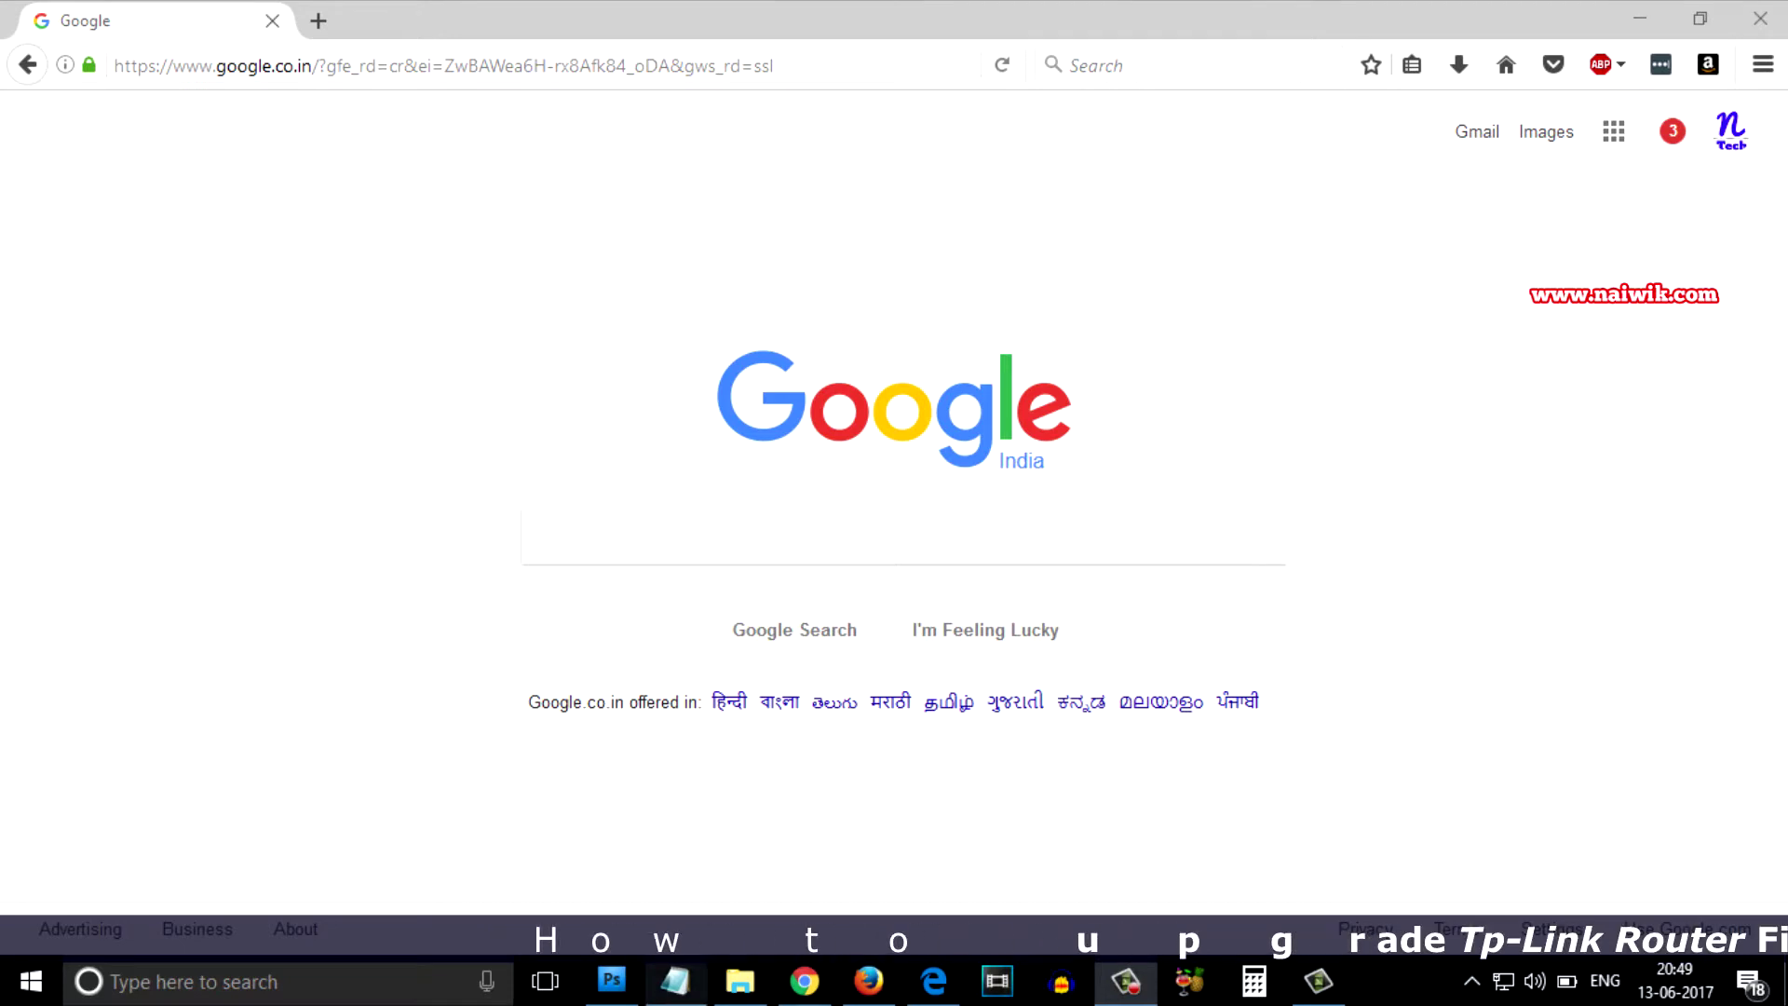
Select the router IP 192.168.0.1 in the Notepad notes and return to the browser address bar
click(674, 982)
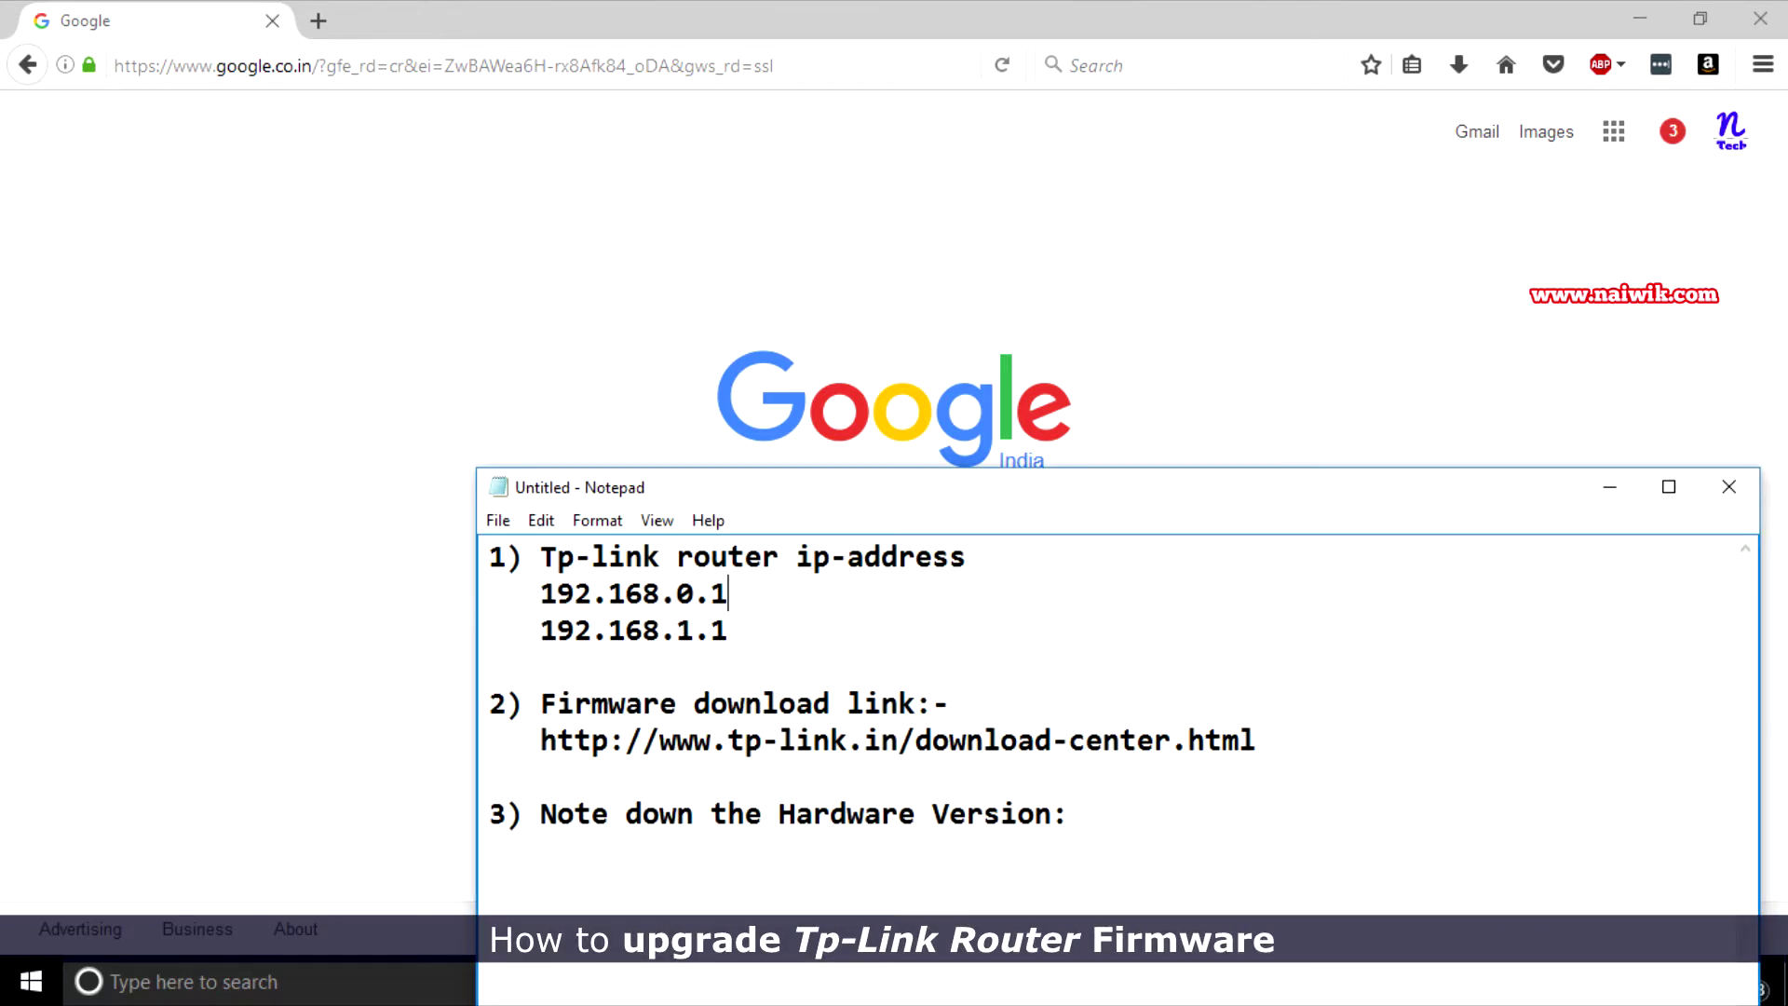
key(shift+Home)
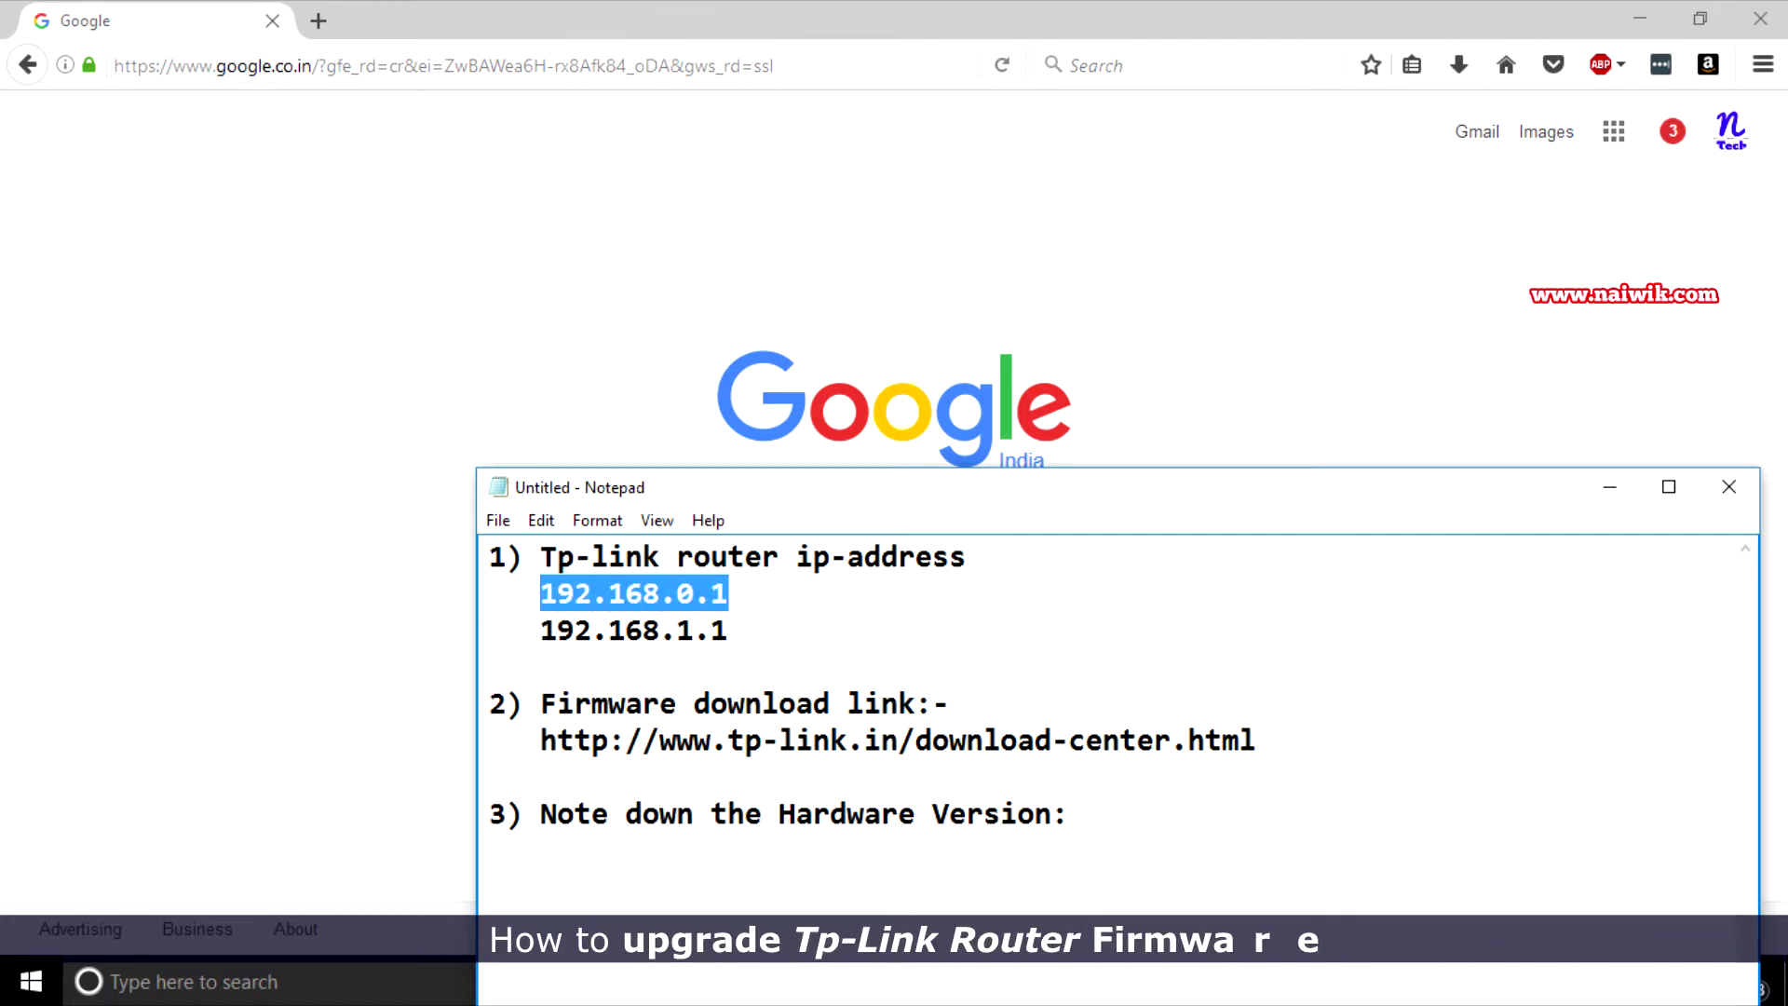
key(Down)
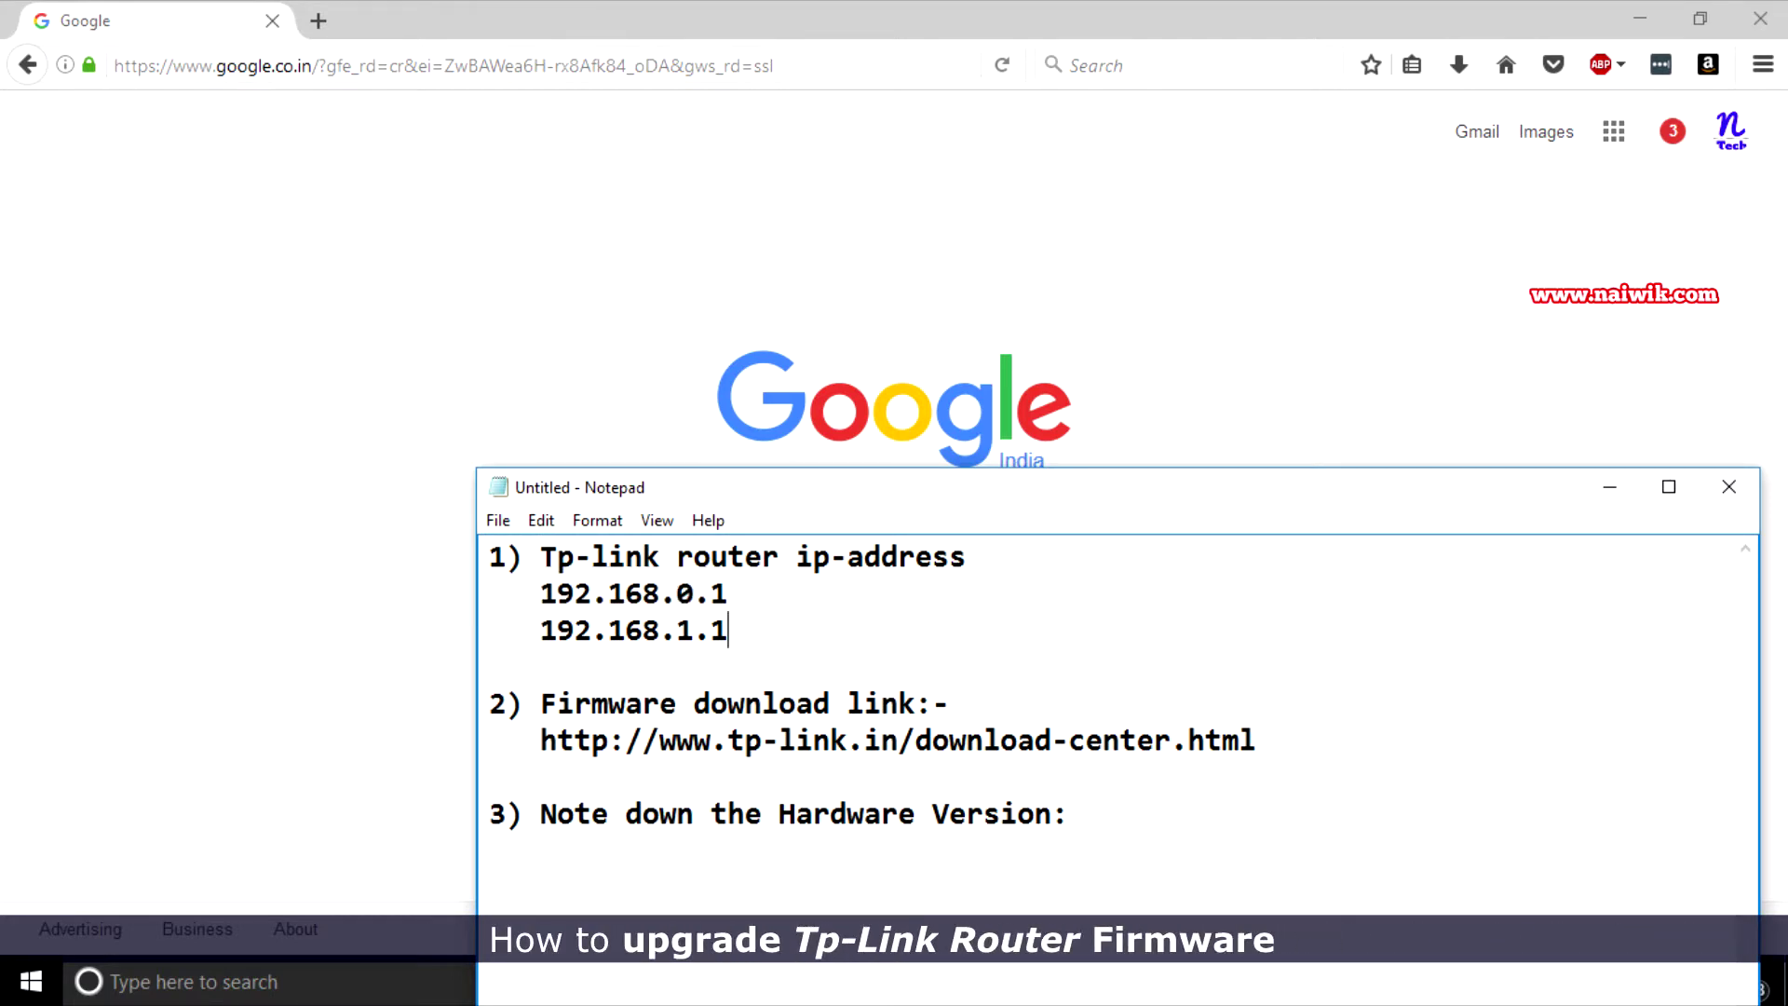
key(End)
key(shift+Left)
key(shift+Left)
key(shift+Left)
key(shift+Left)
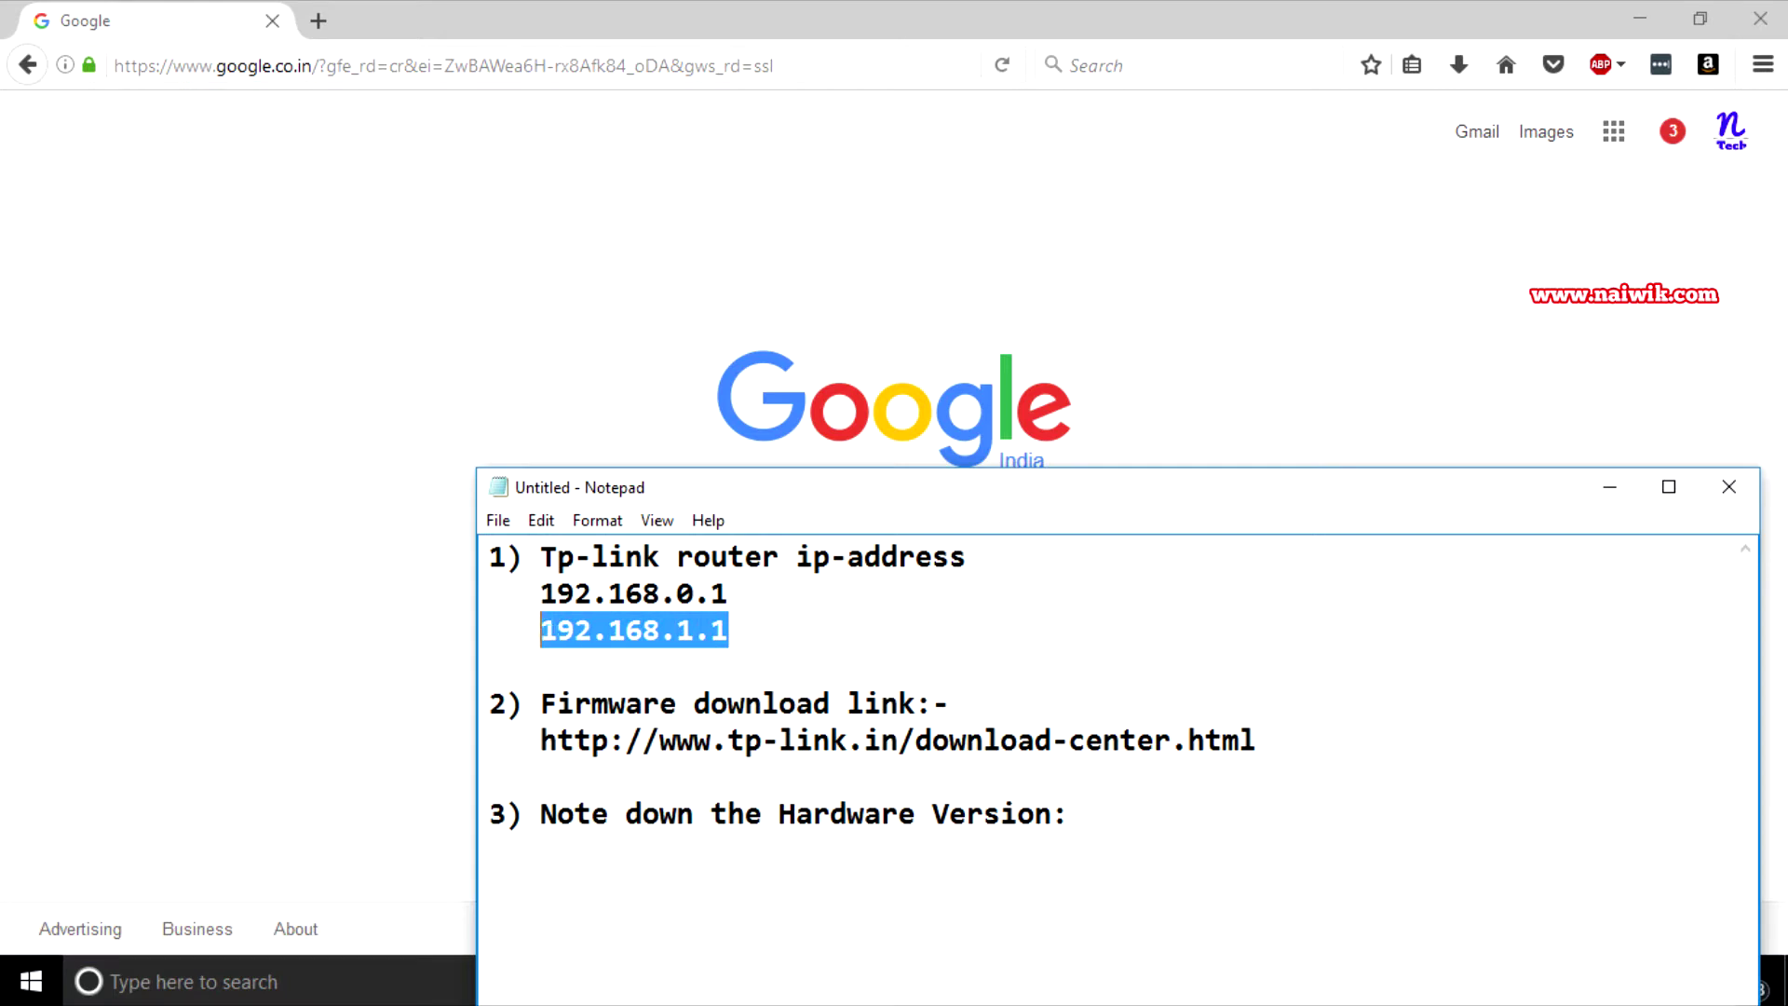
key(Up)
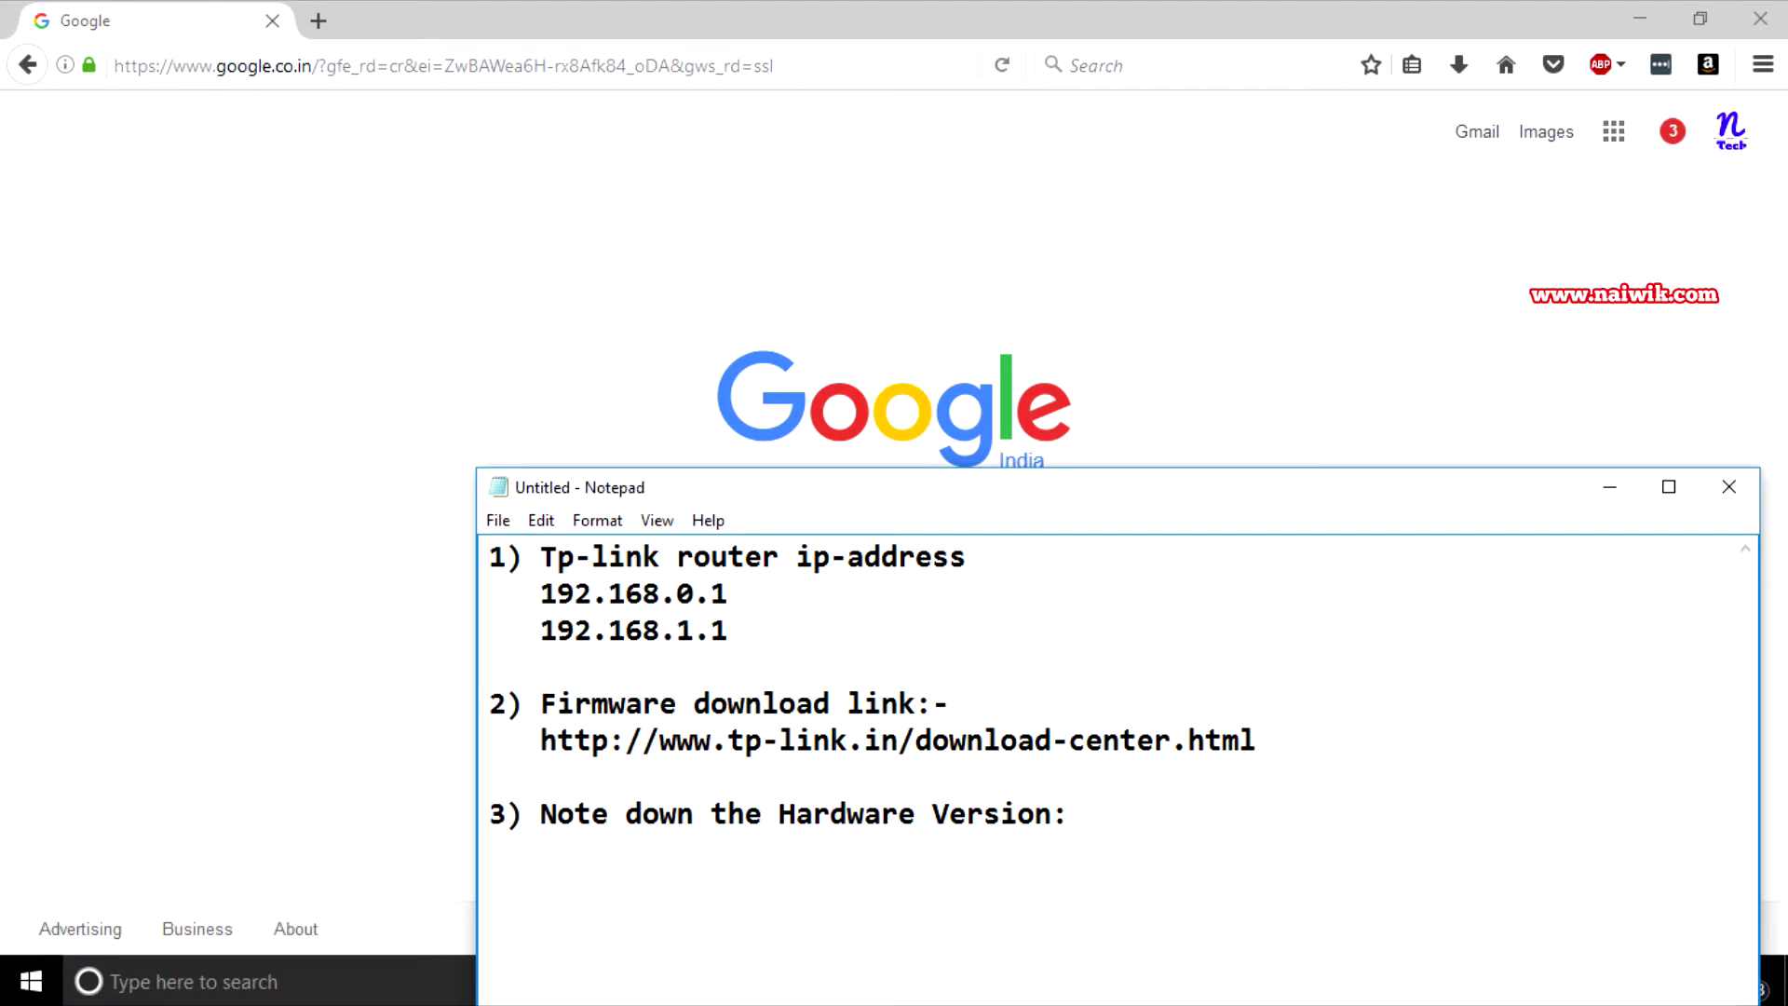
key(shift+Left)
key(shift+Left)
key(shift+Left)
key(shift+Left)
key(shift+Left)
key(shift+Left)
key(ctrl+c)
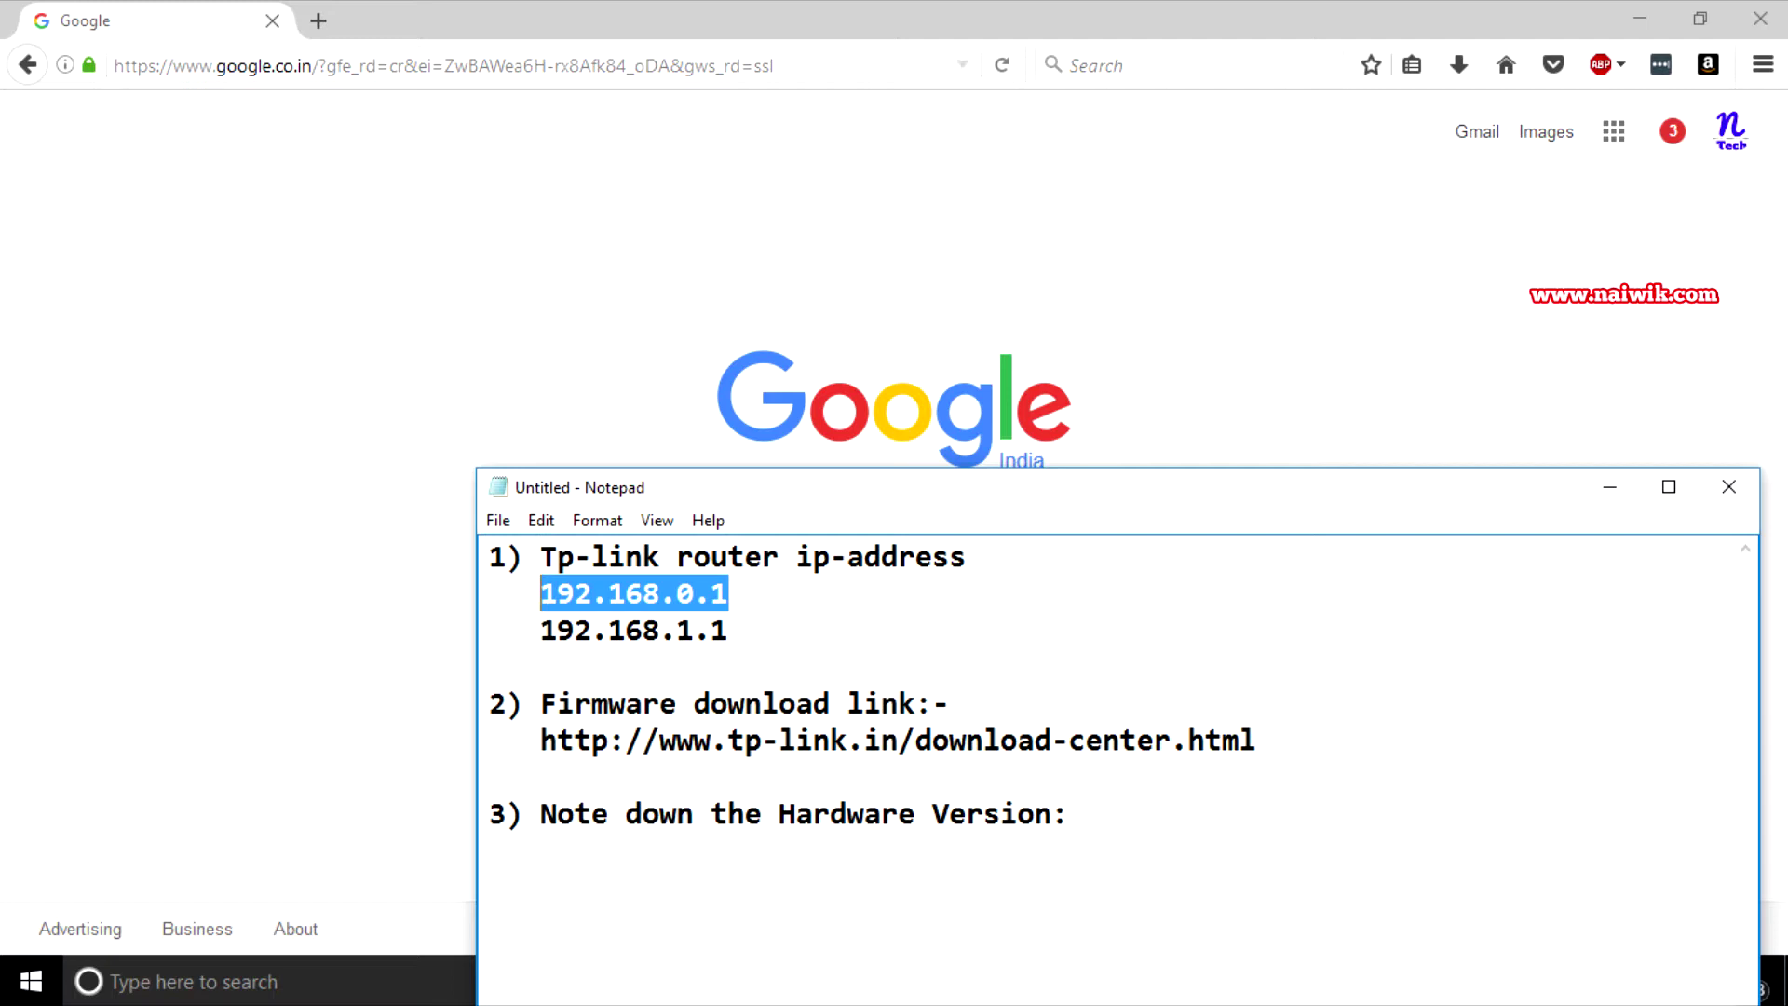
key(alt+Tab)
key(ctrl+l)
Load 192.168.0.1 and log in with the admin username and password
key(ctrl+v)
key(Return)
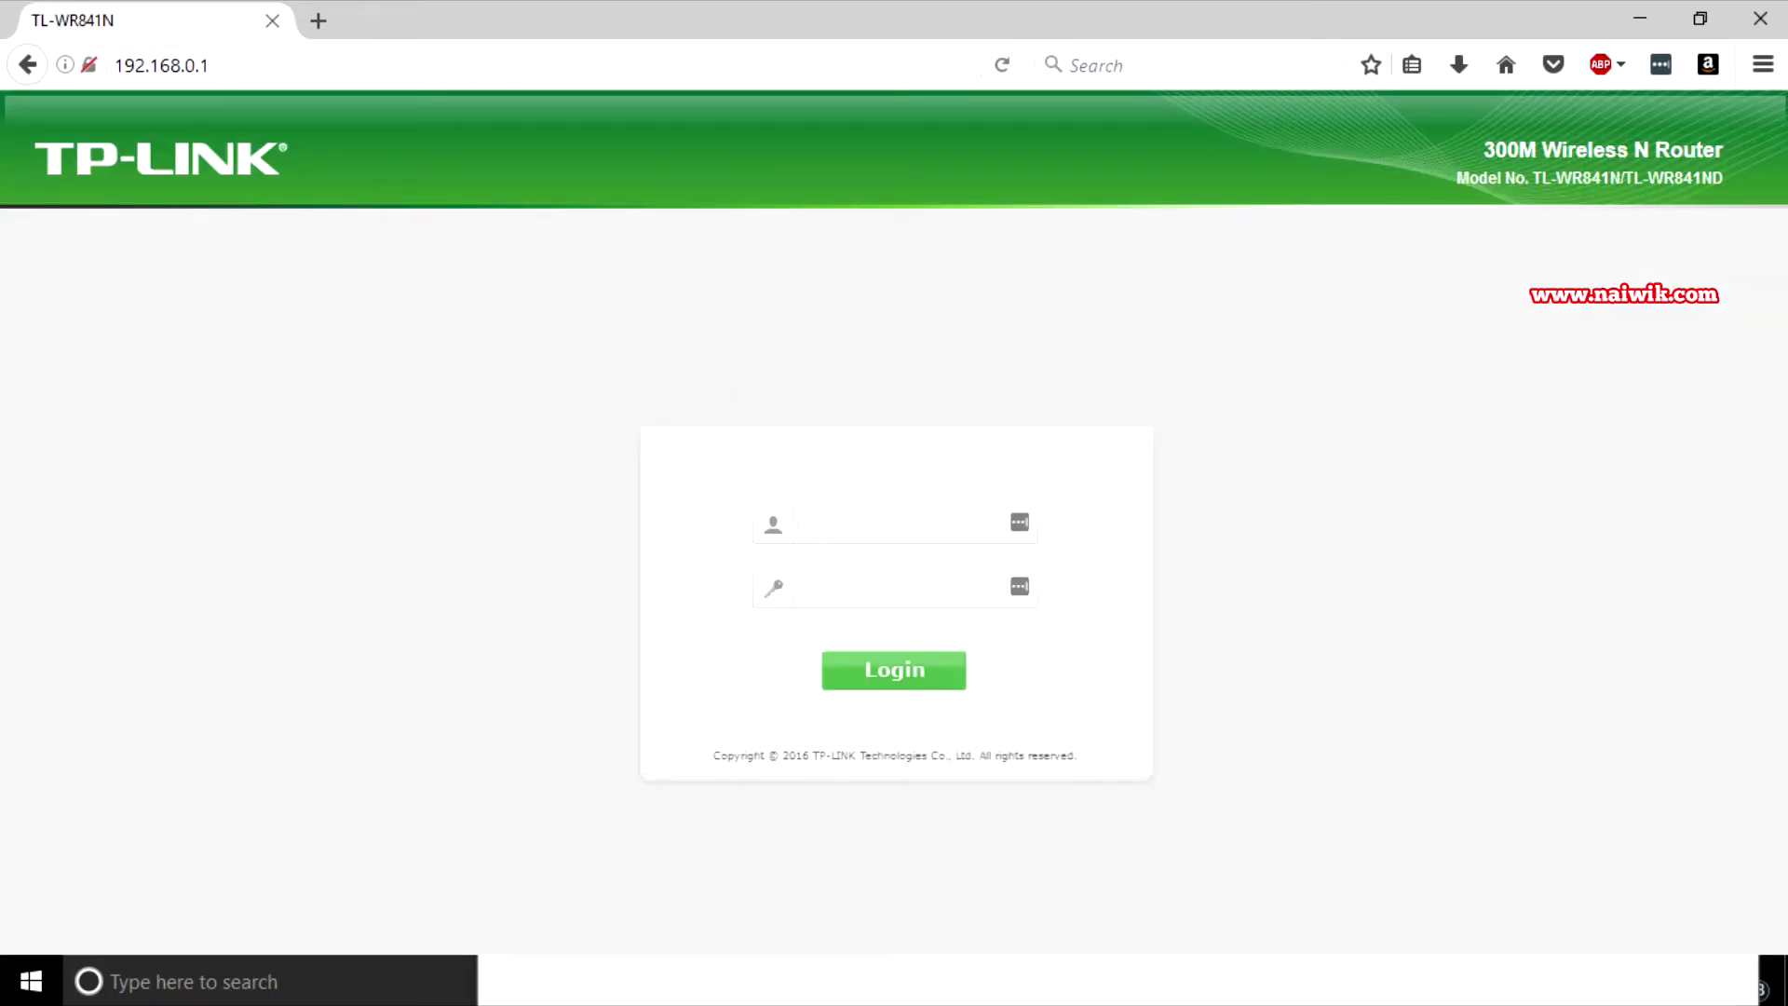
key(Tab)
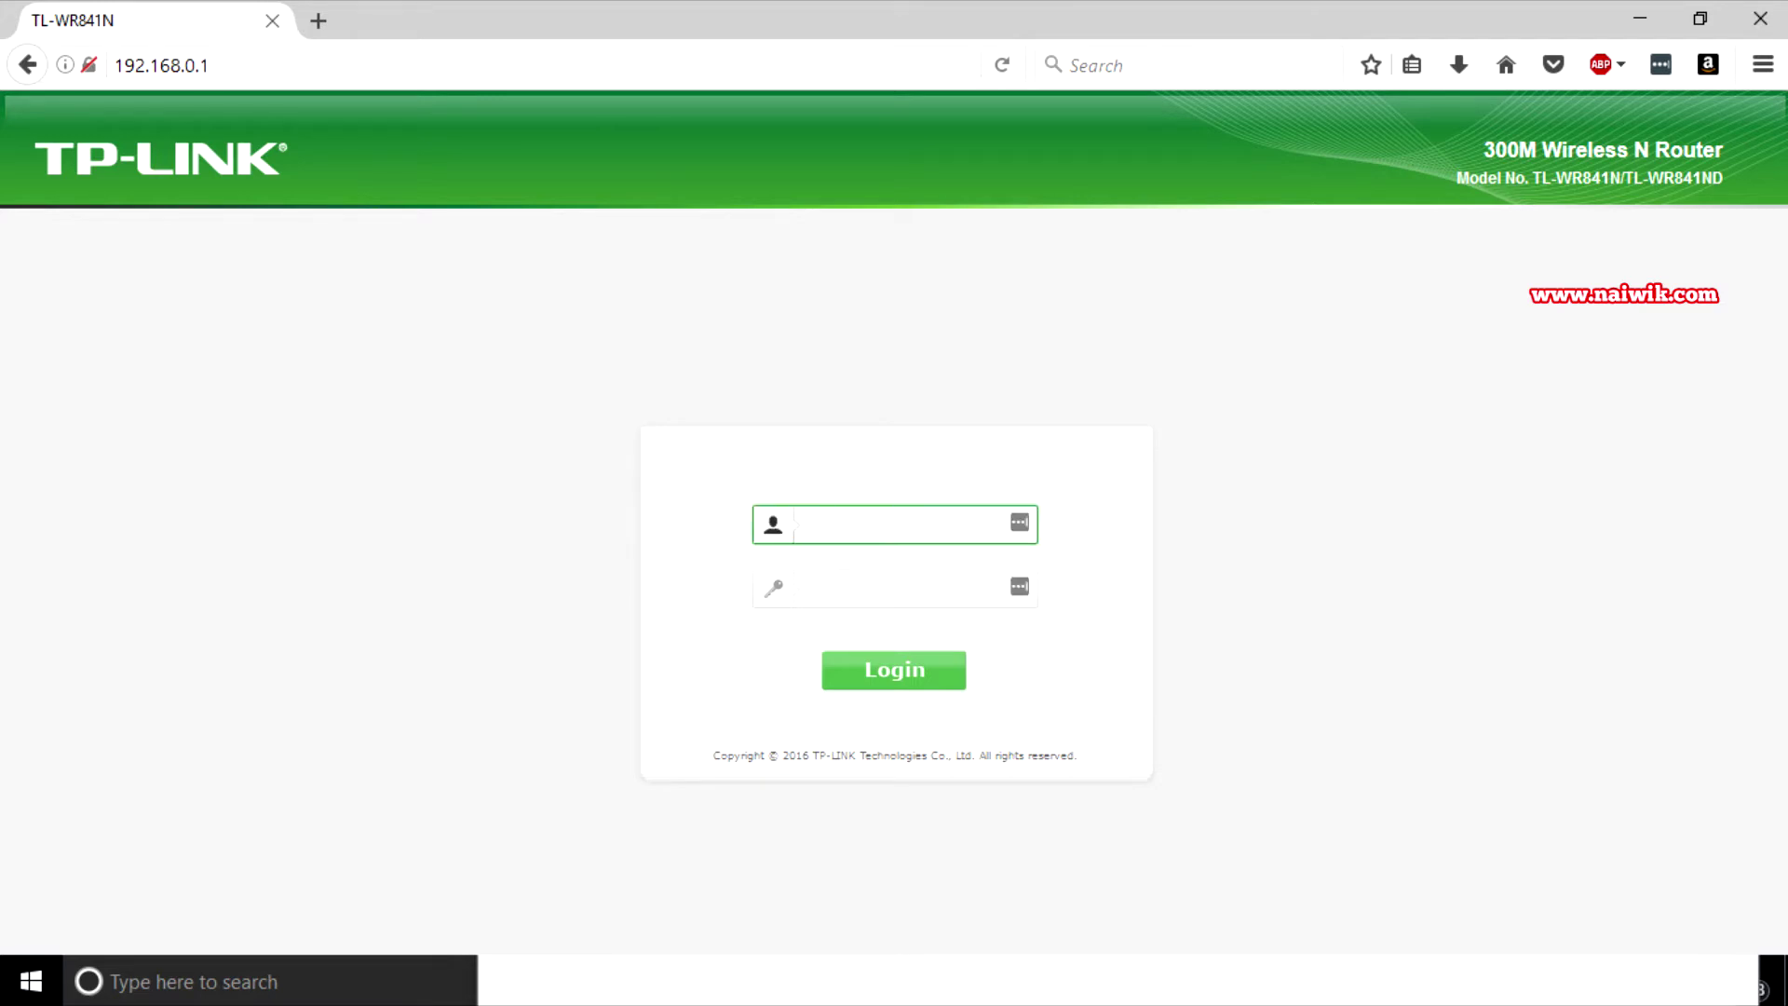
key(Tab)
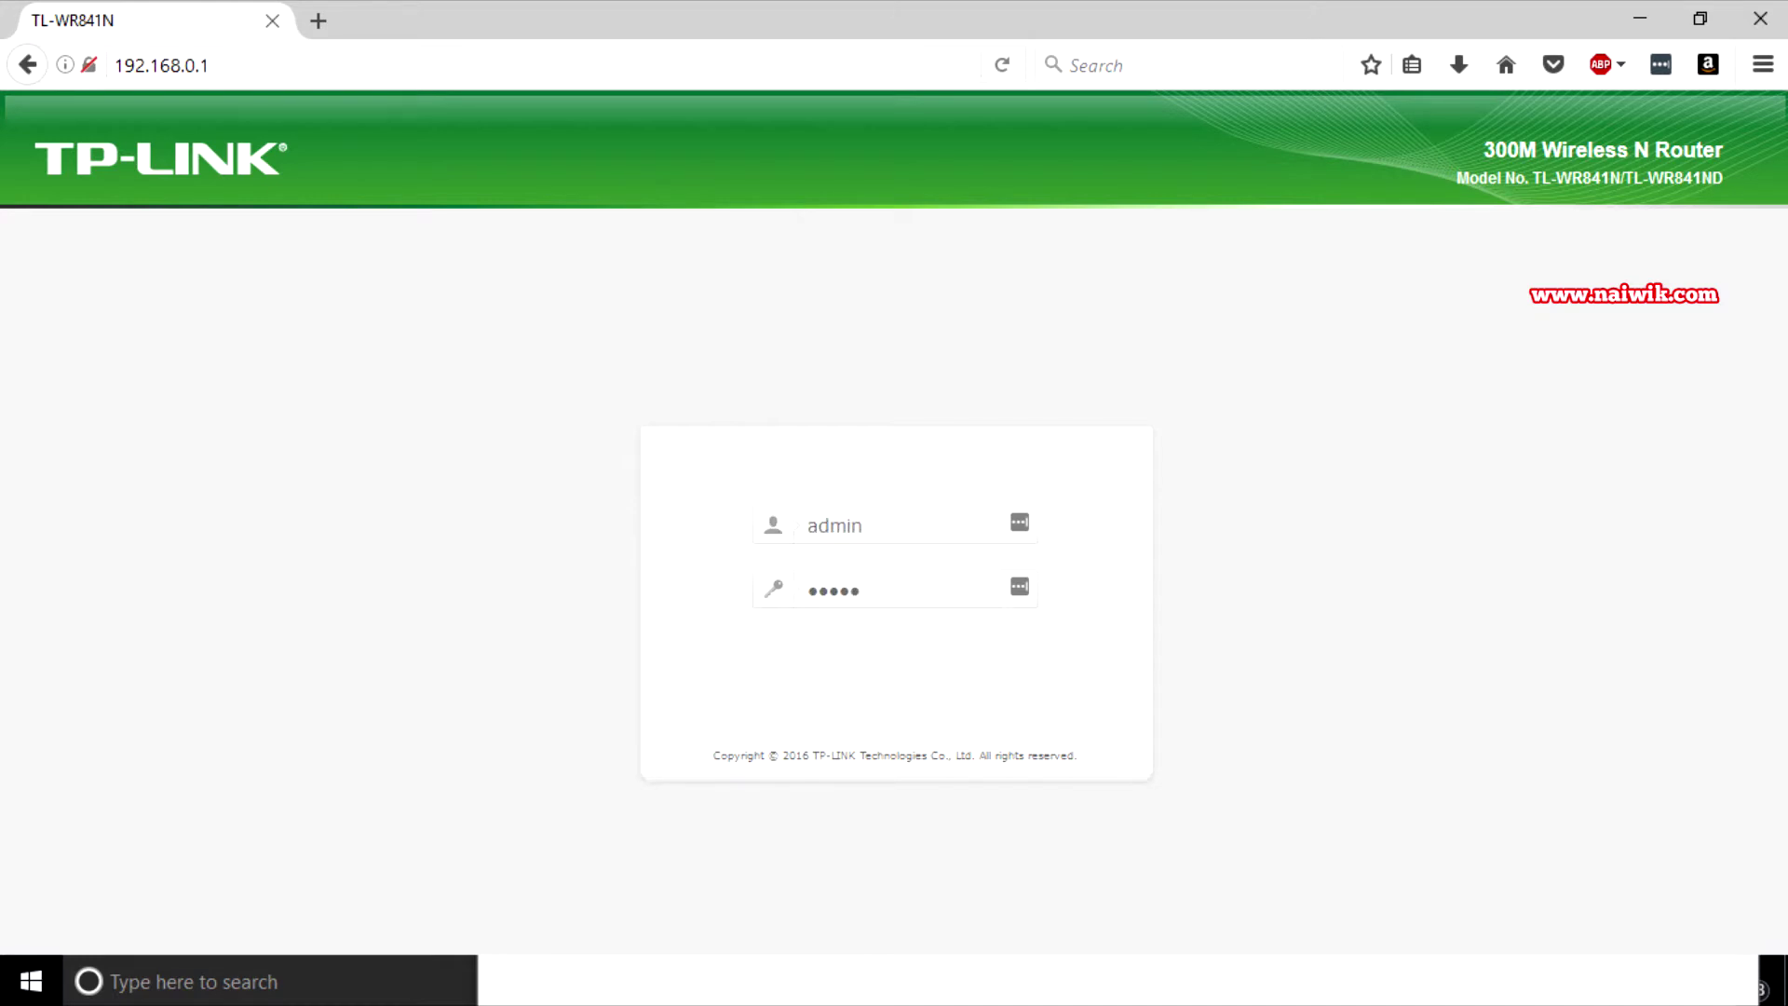
key(Return)
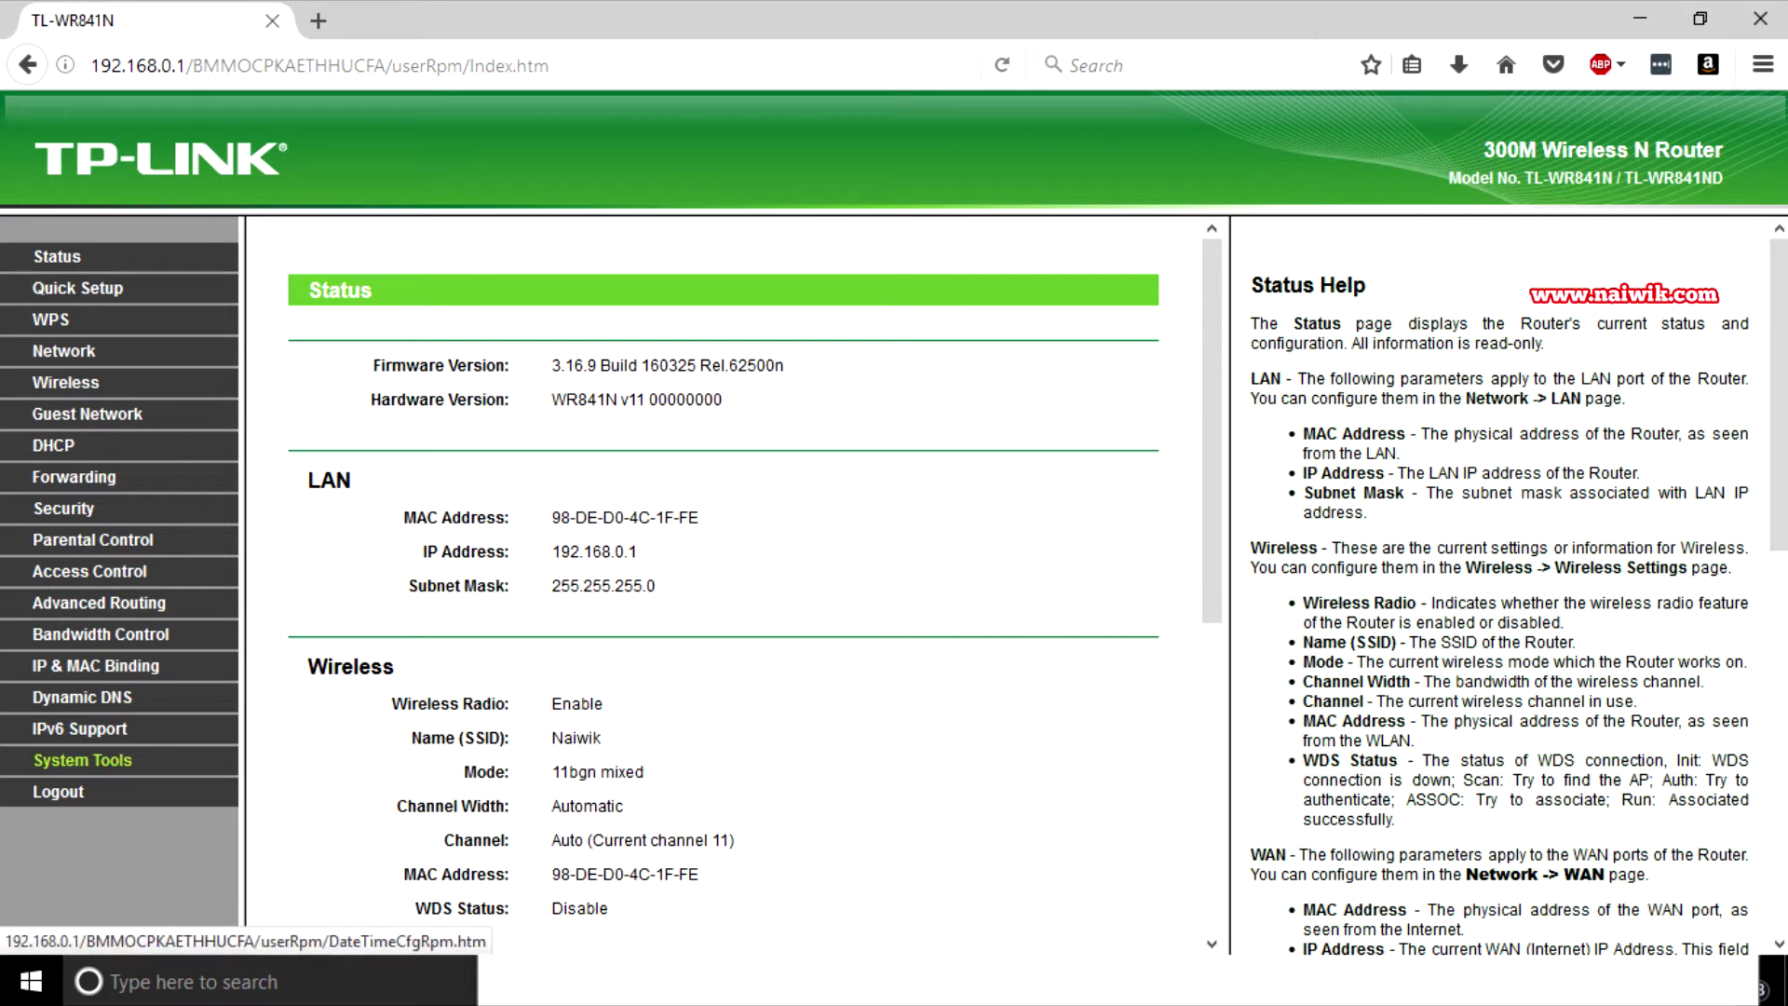
click(82, 760)
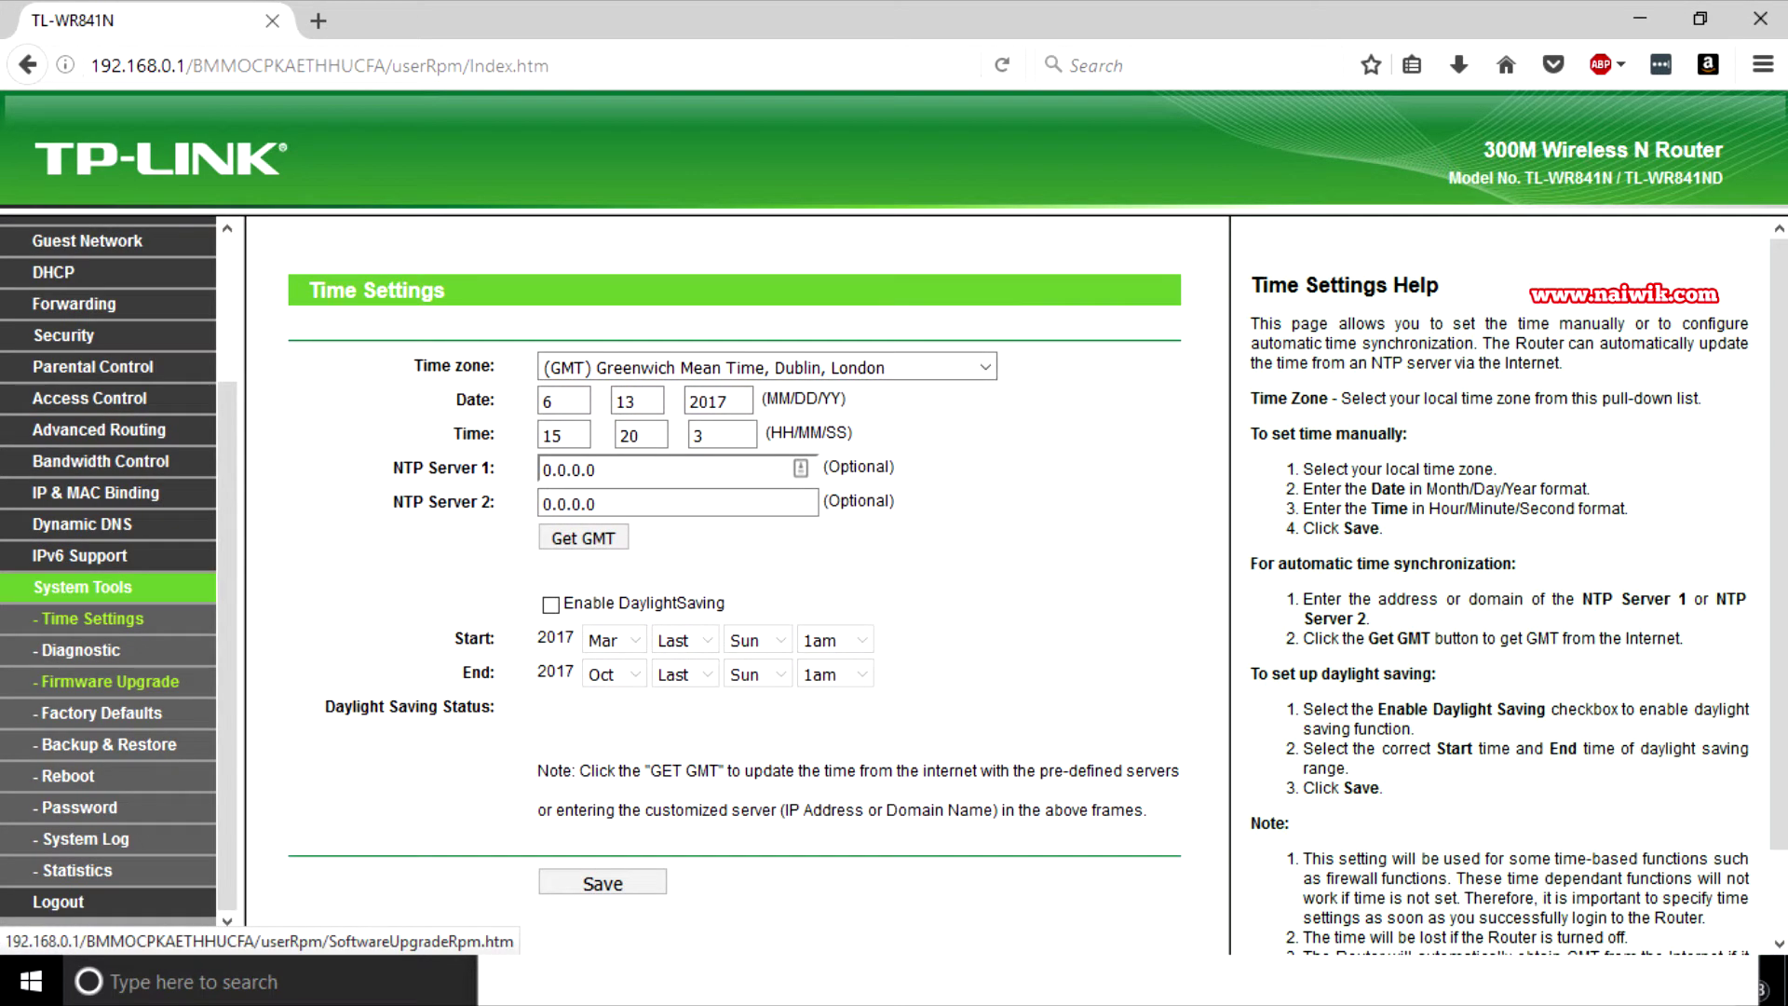
Open Firmware Upgrade and highlight the v11 in the hardware version
click(109, 681)
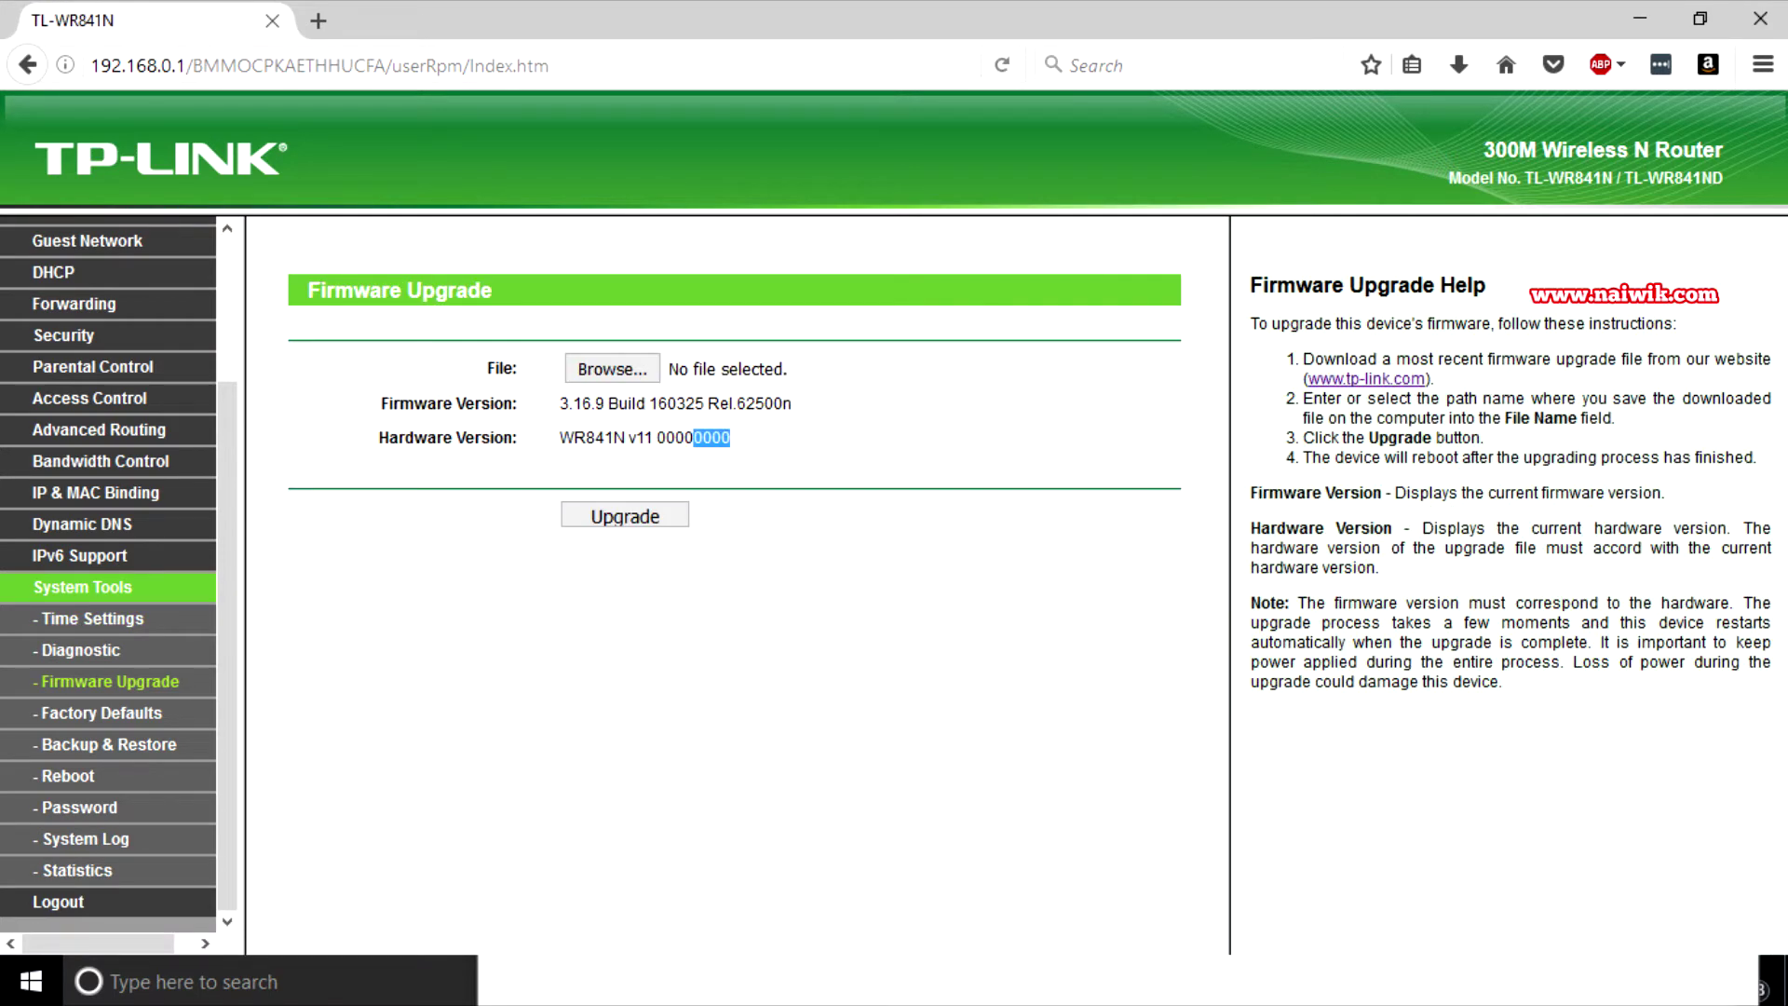
drag(732, 437, 576, 438)
click(838, 587)
double_click(637, 438)
click(839, 587)
drag(629, 437, 655, 438)
click(838, 587)
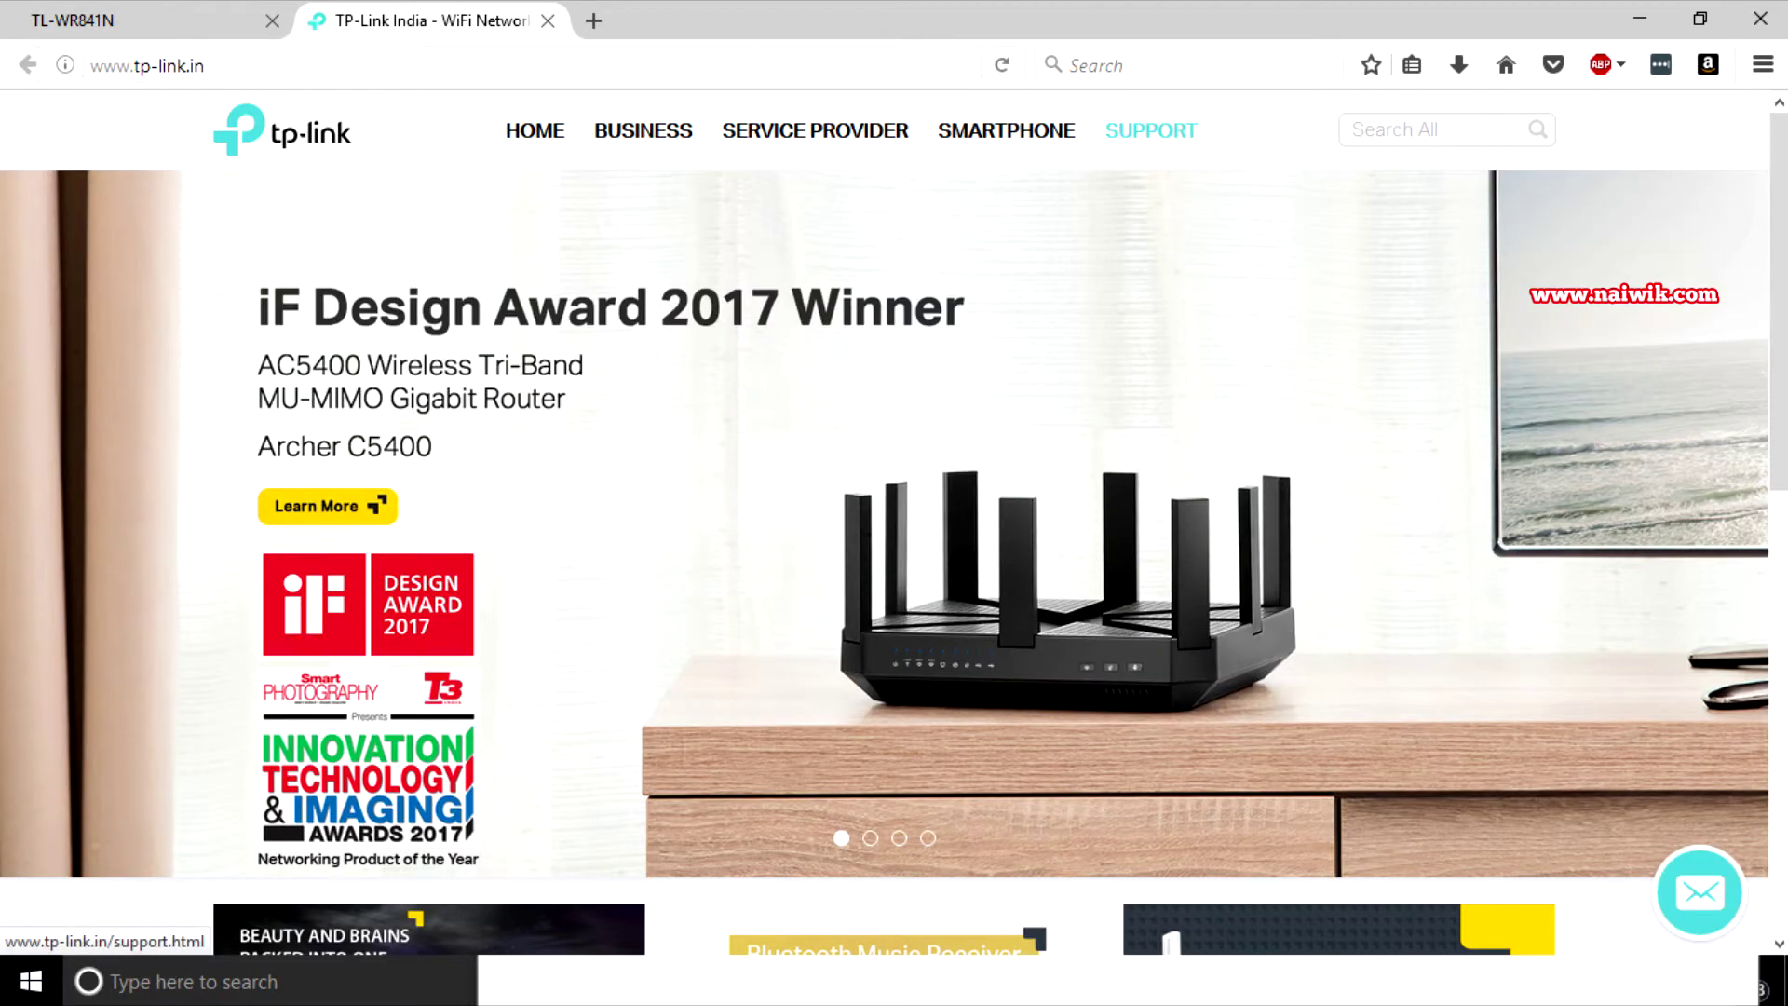
Open the TP-Link Download Center and filter products to Wi-Fi Routers
click(1150, 130)
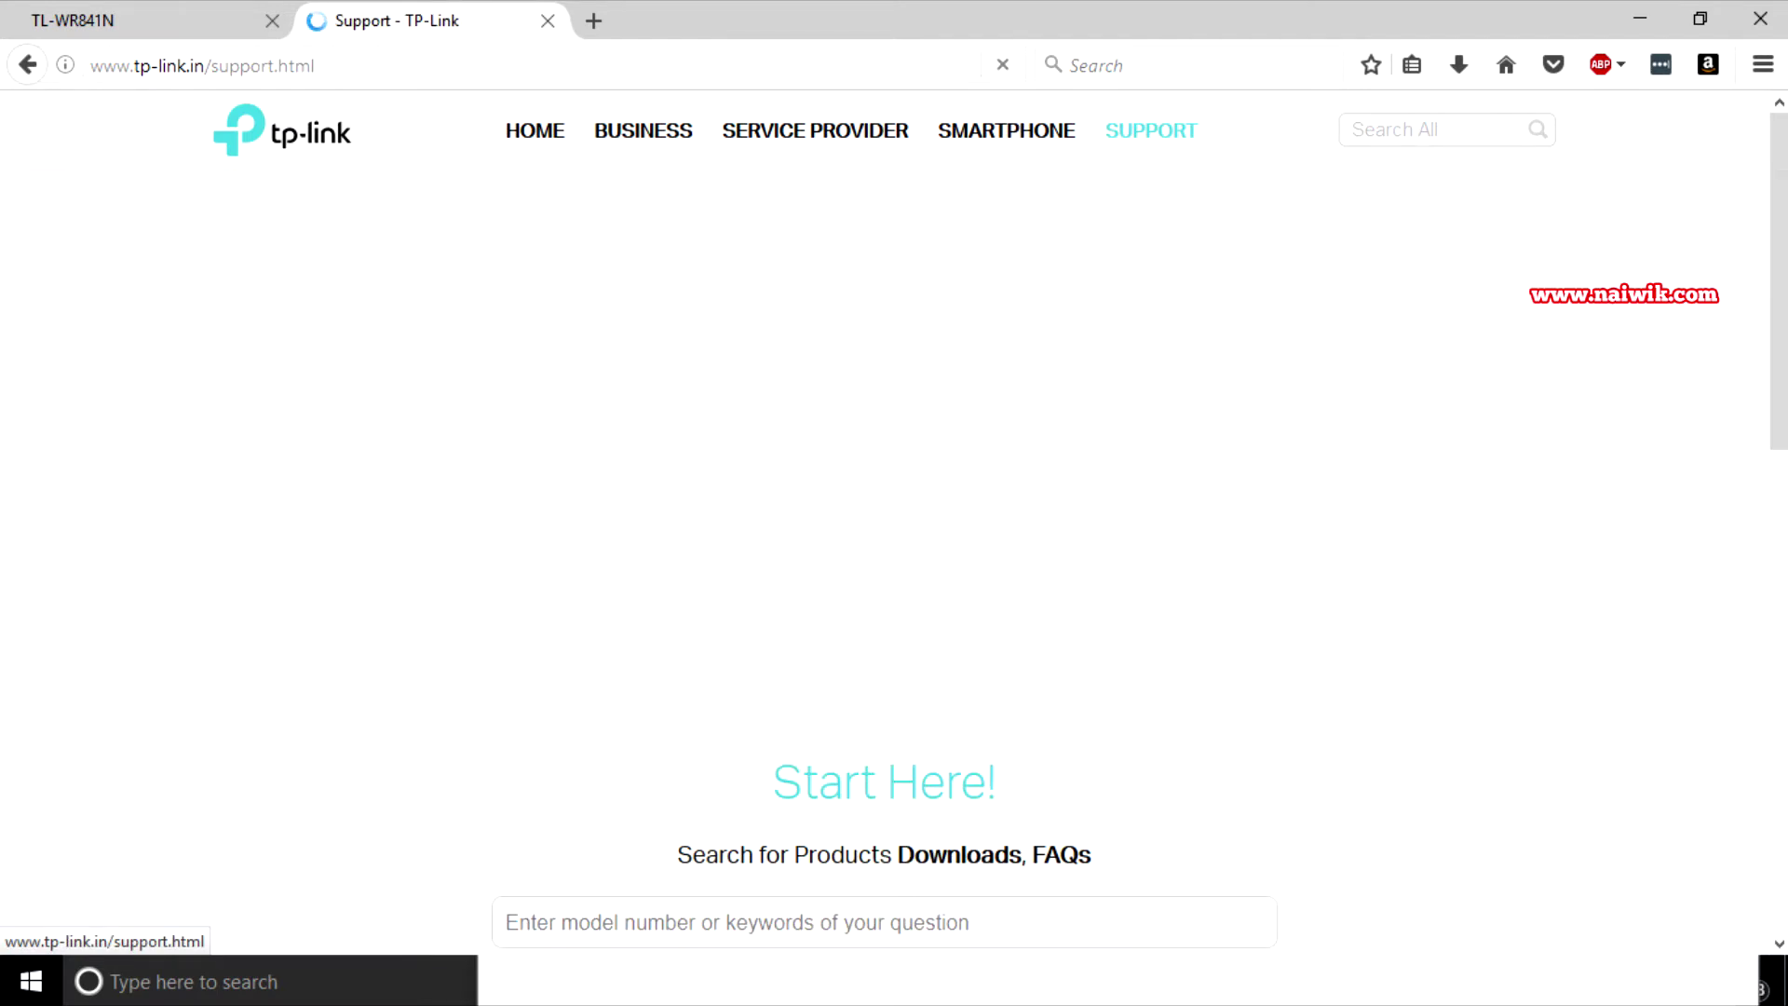
scroll(894, 560, down, 5)
click(387, 323)
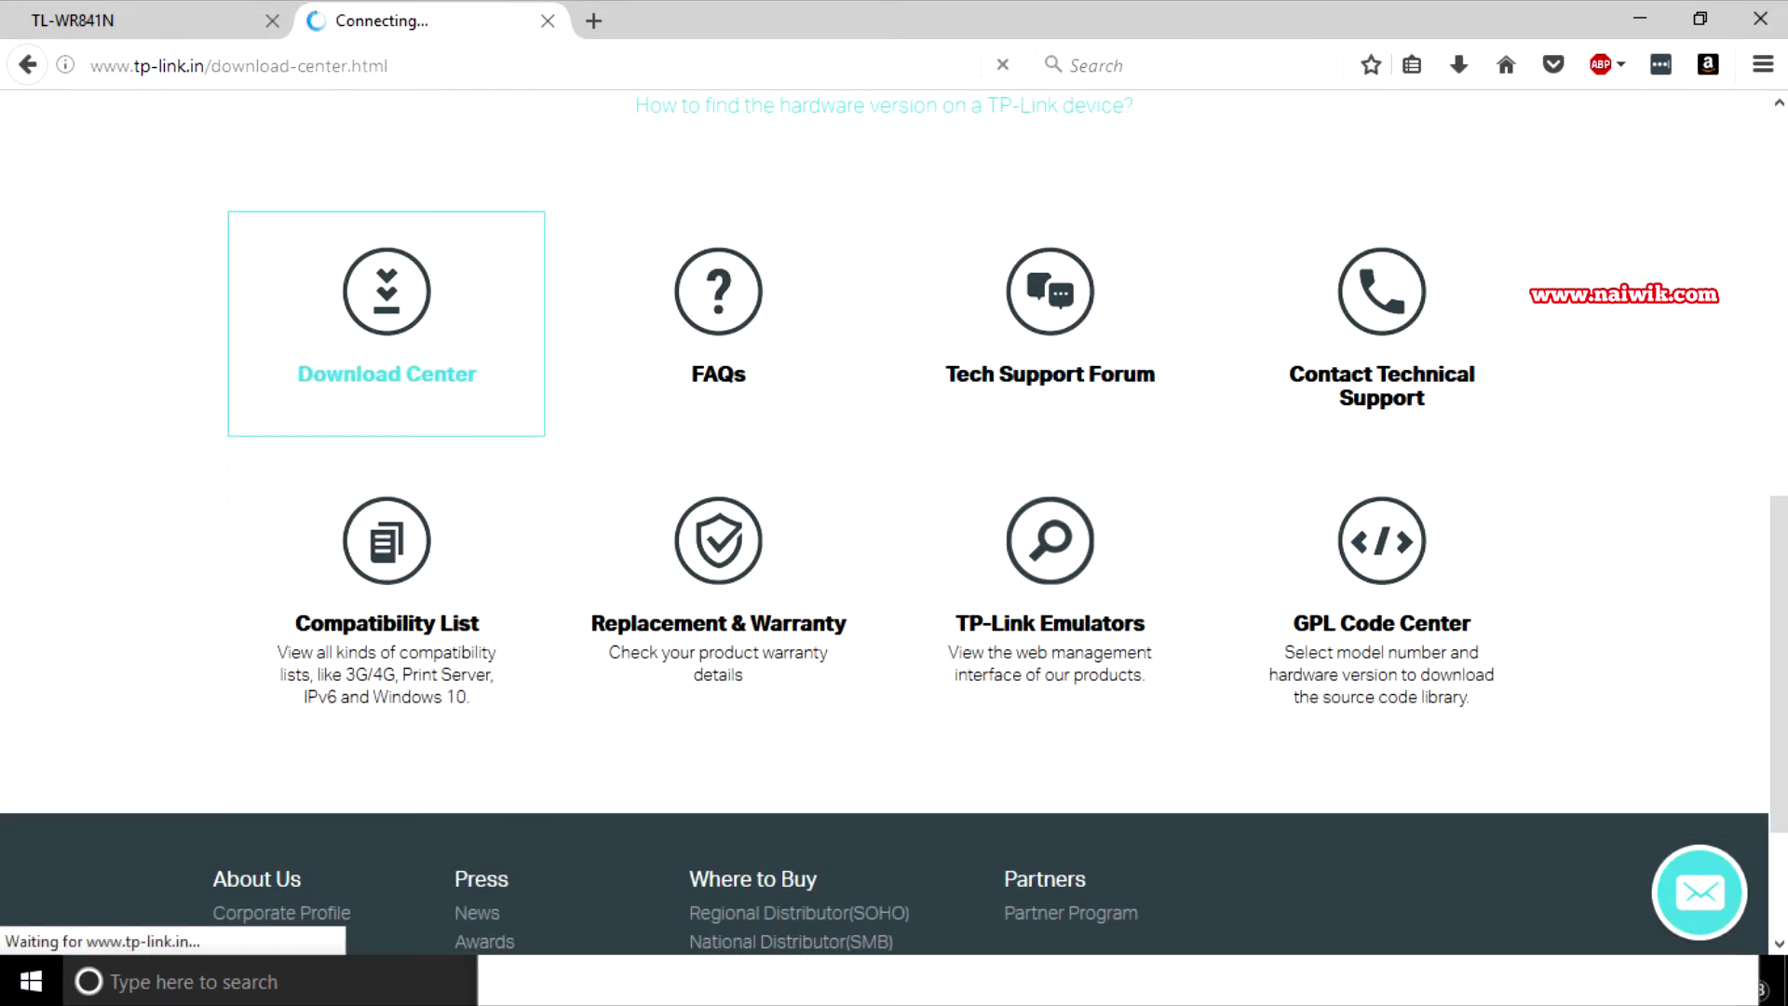
drag(933, 258, 632, 259)
scroll(895, 559, down, 1)
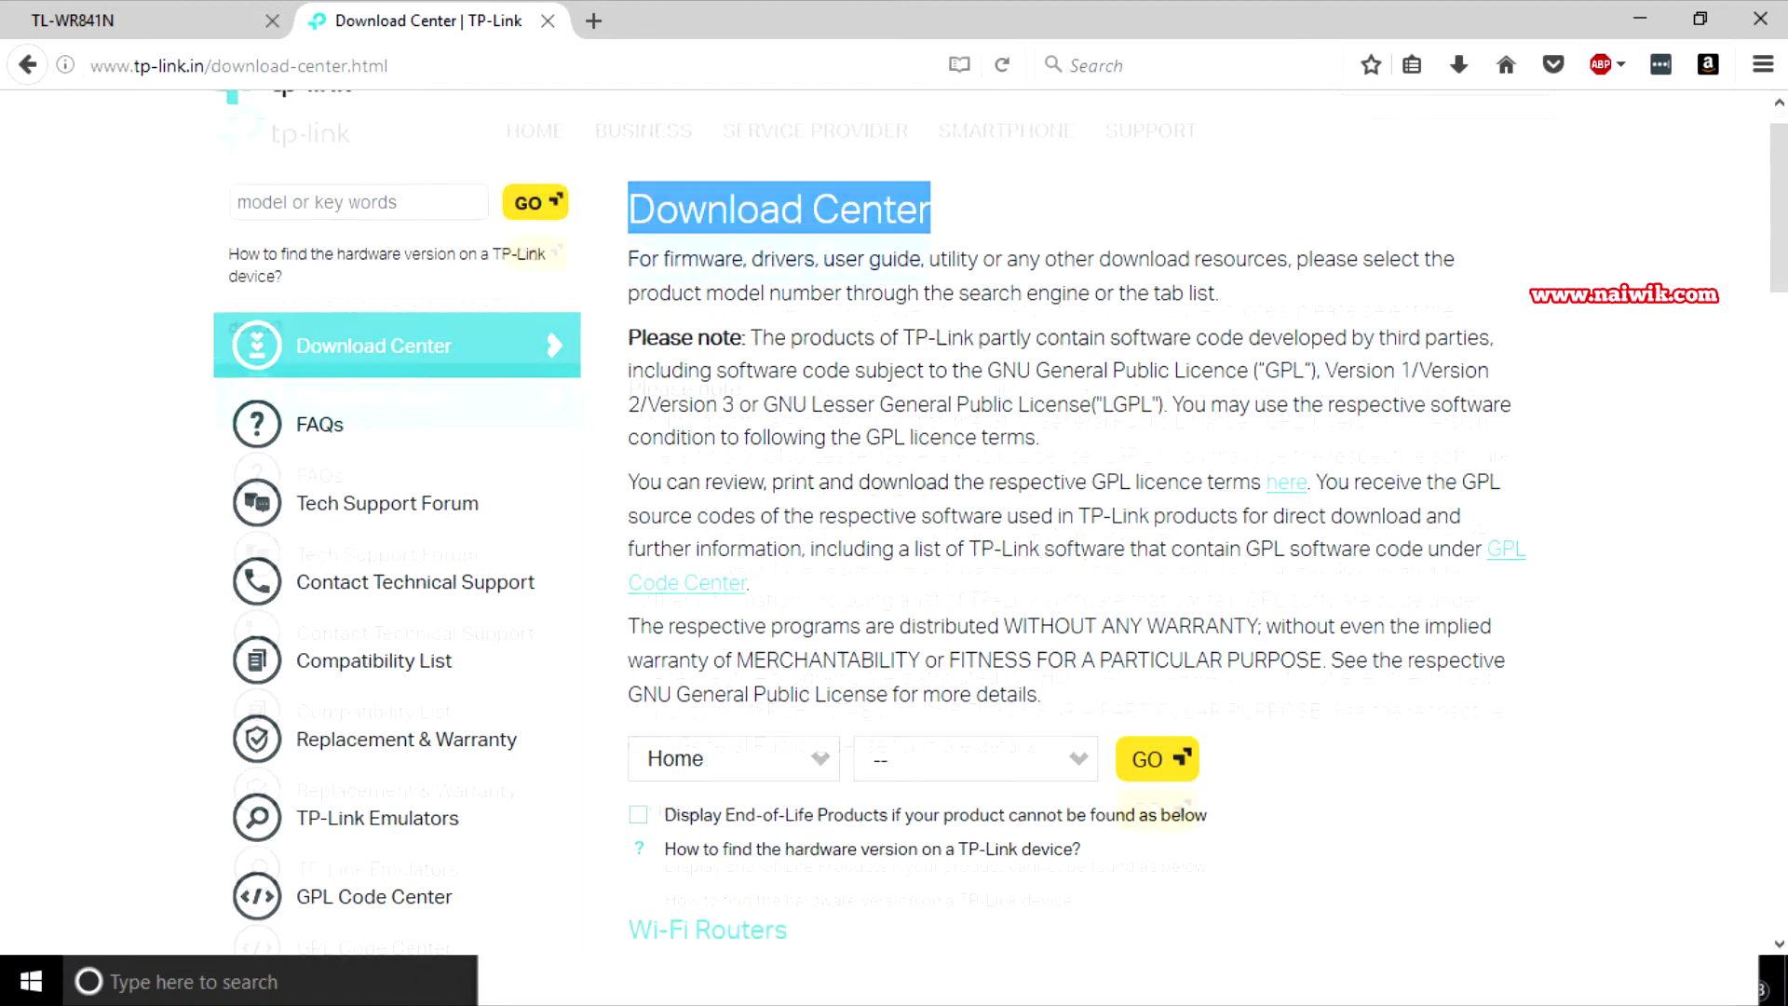
scroll(545, 374, down, 3)
click(976, 361)
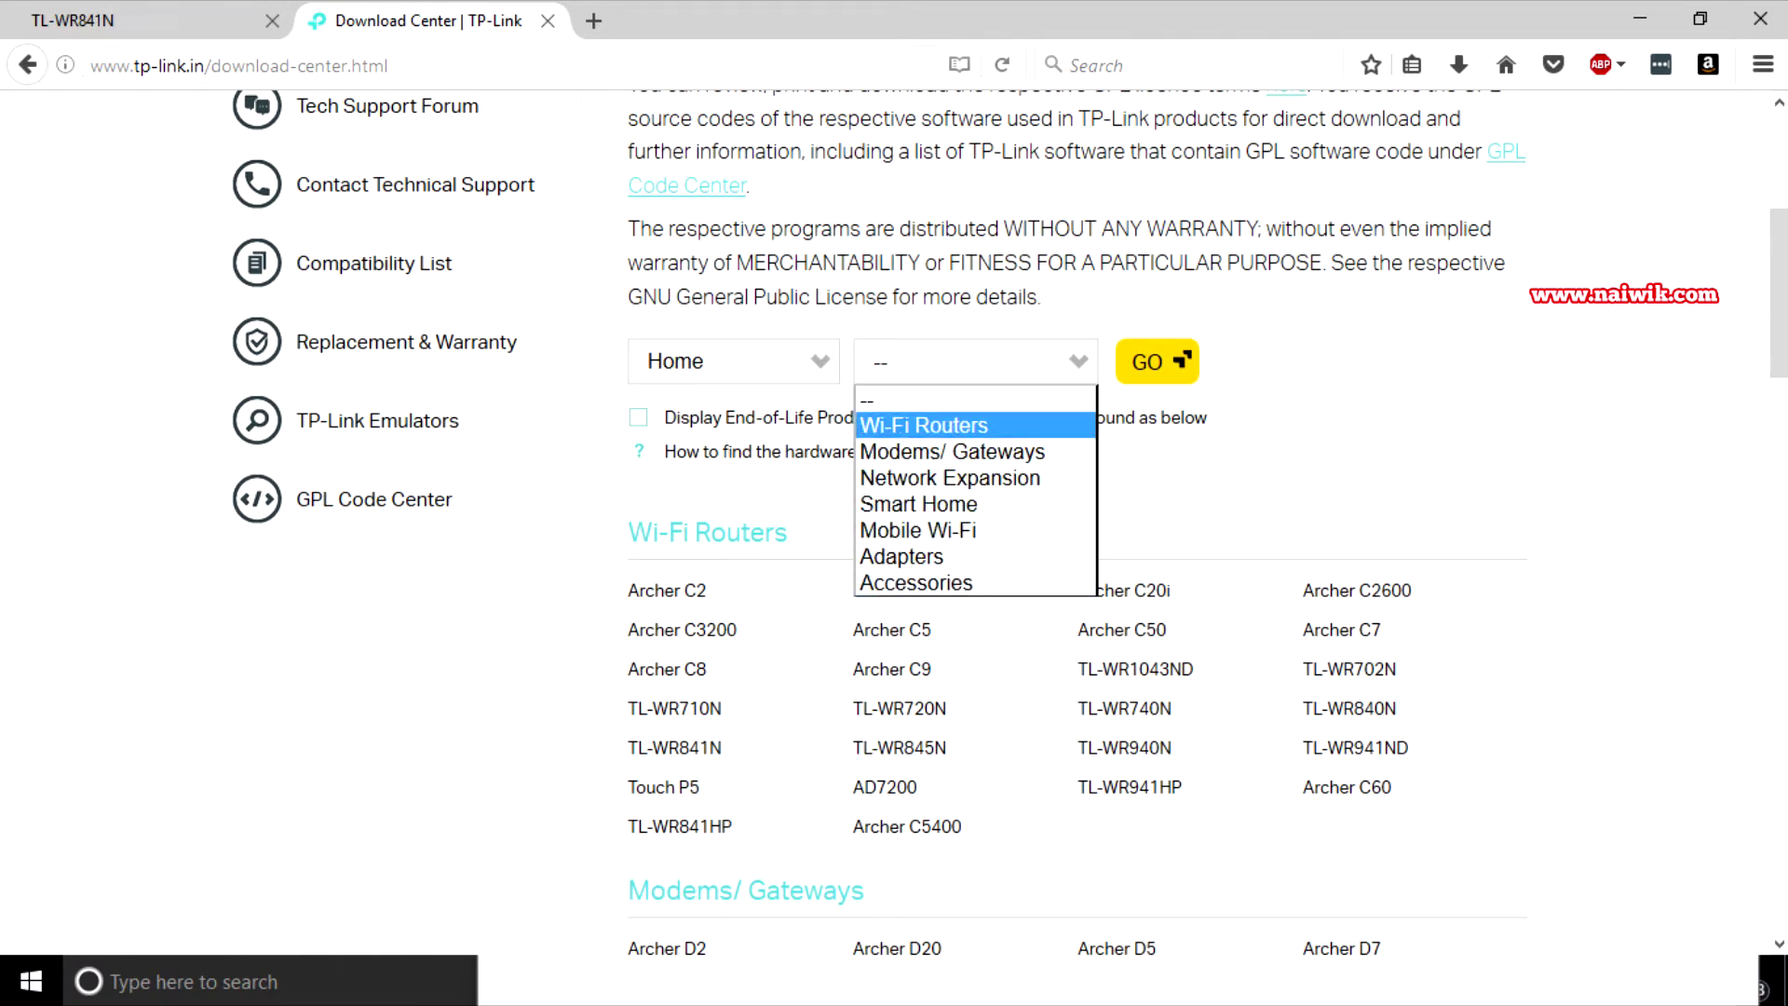
click(923, 424)
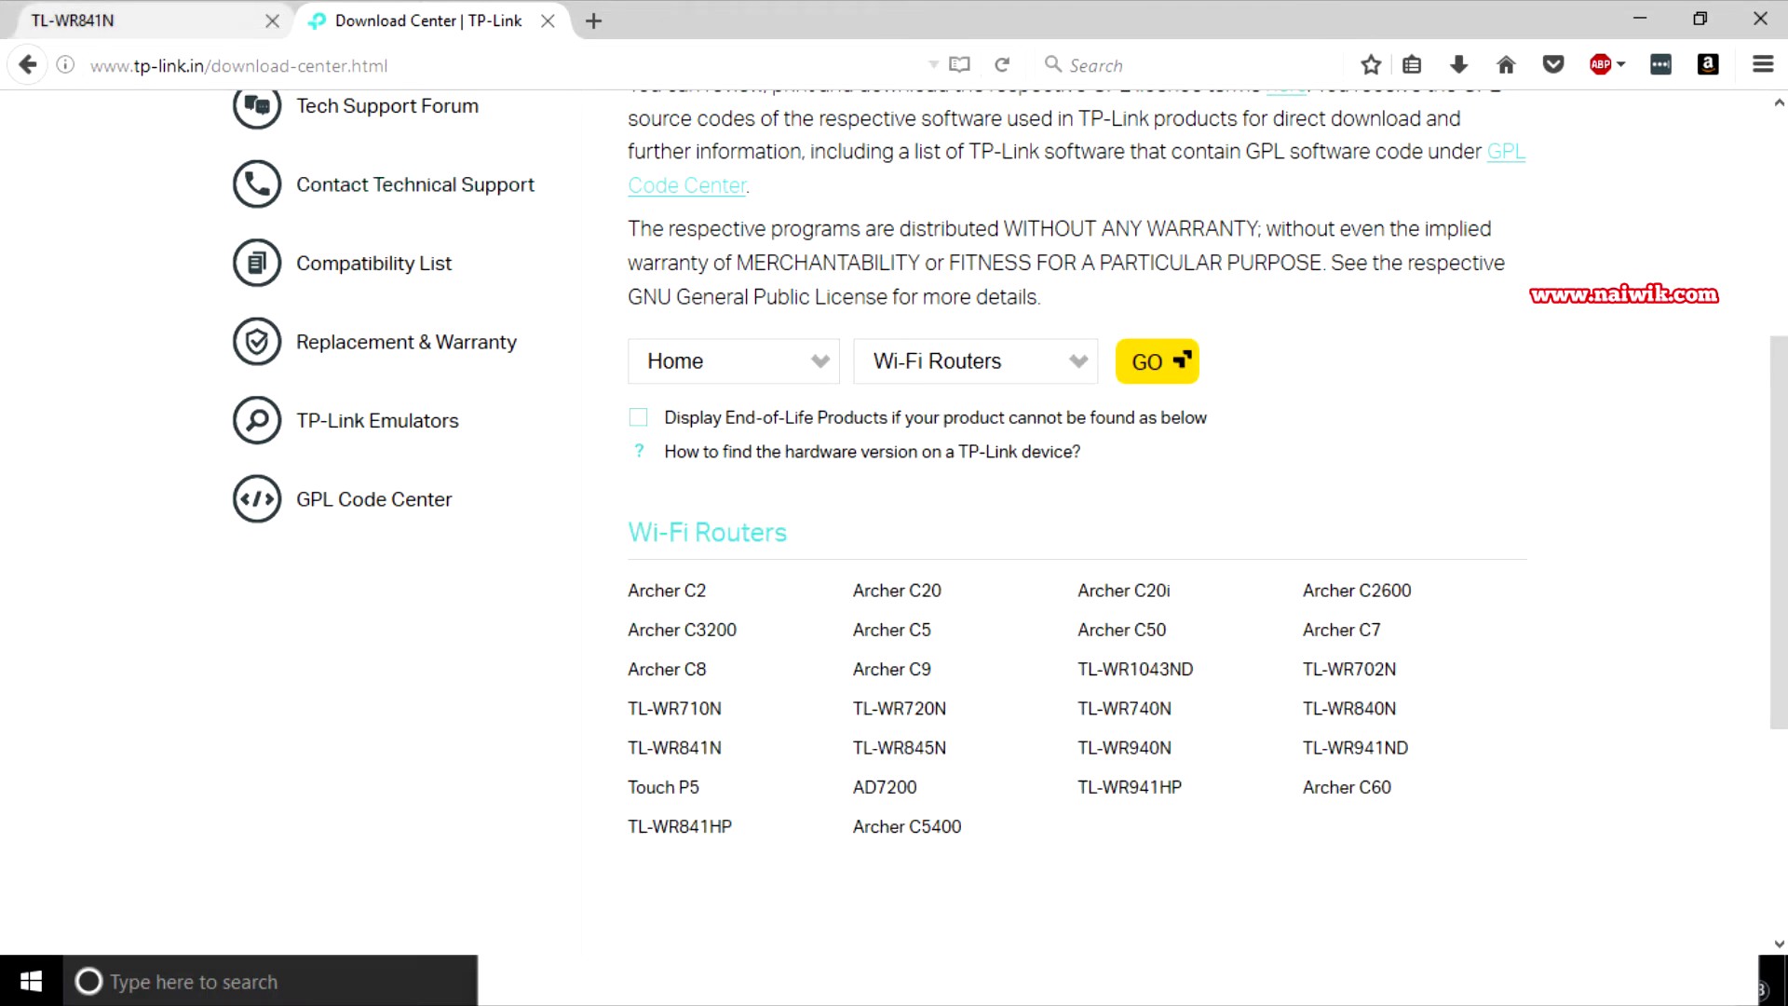
Check the router's model name on the admin page, then open the TL-WR841N download page
click(72, 20)
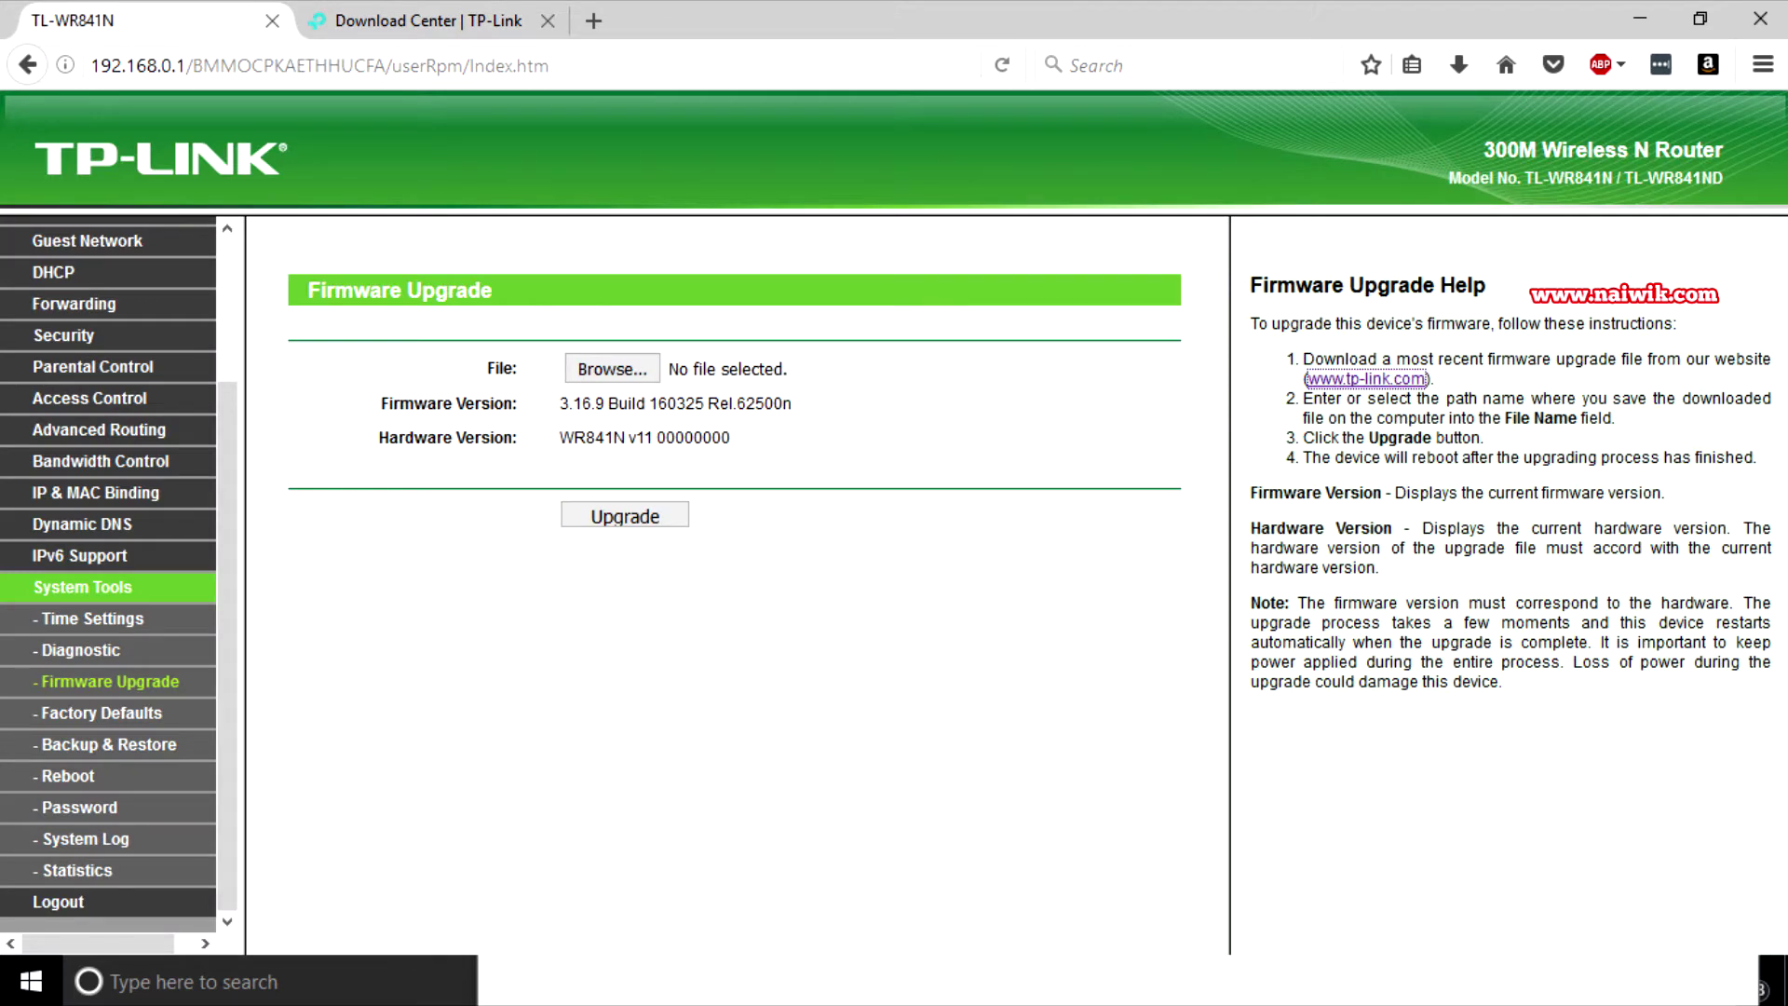
drag(1481, 145, 1730, 182)
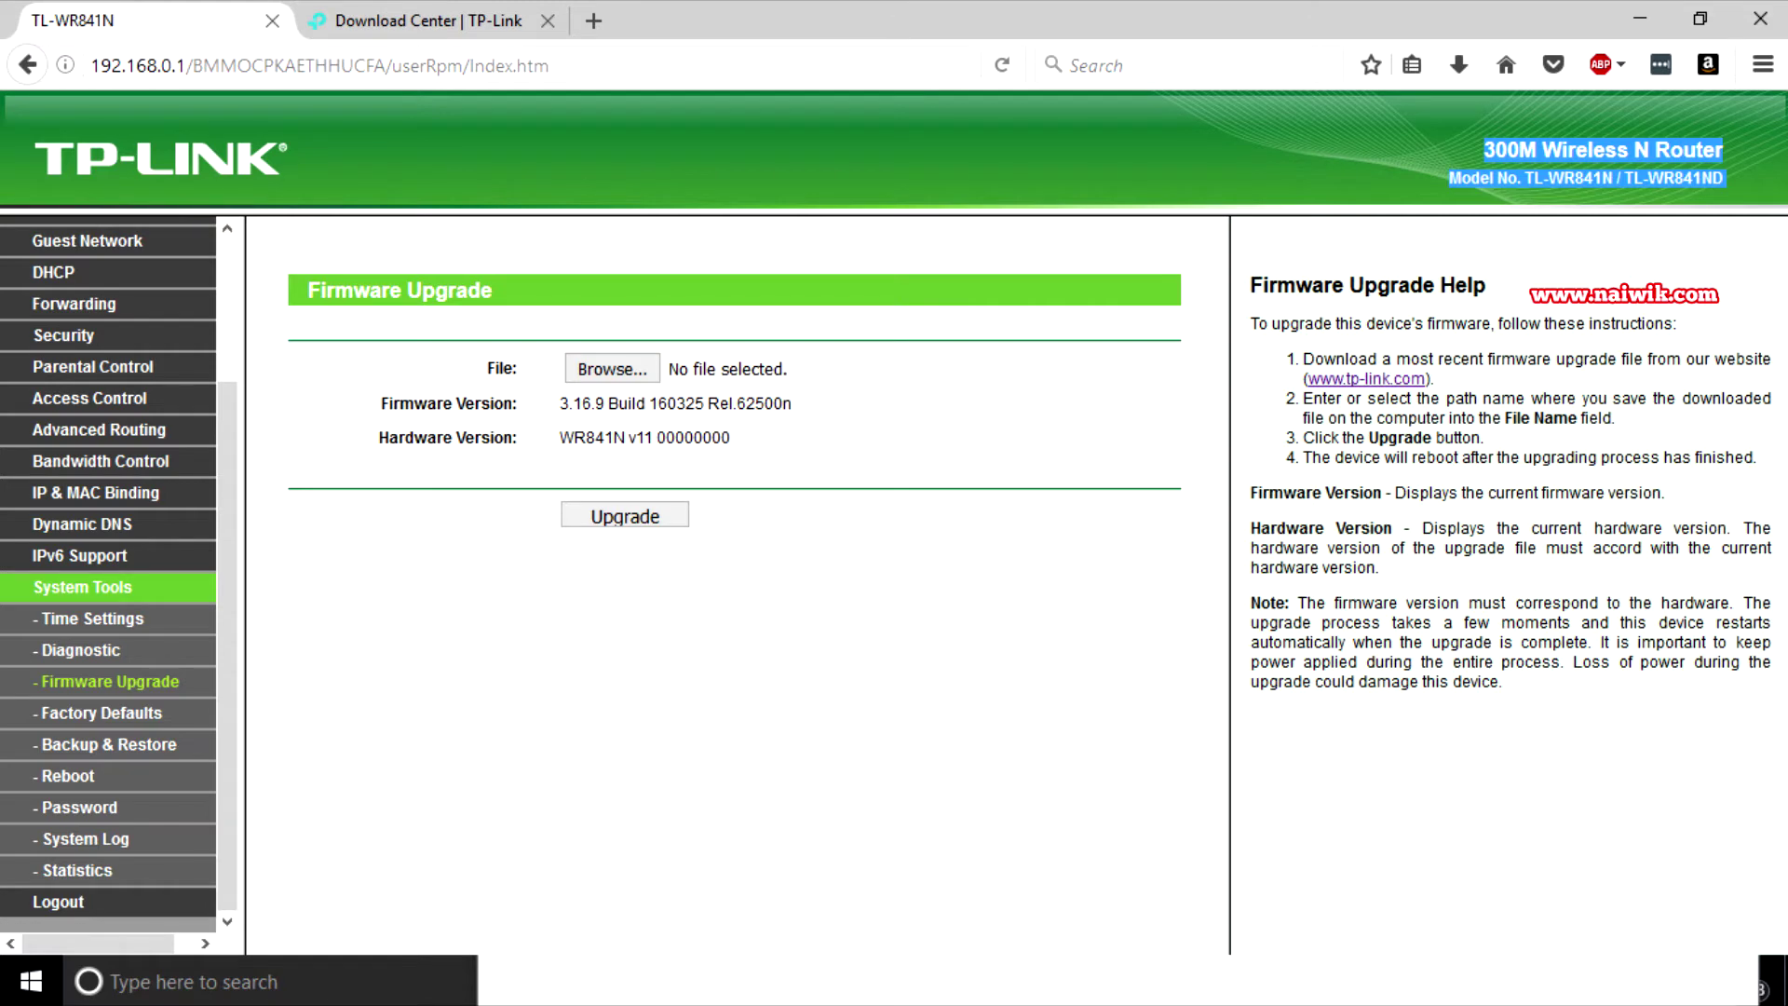
click(429, 20)
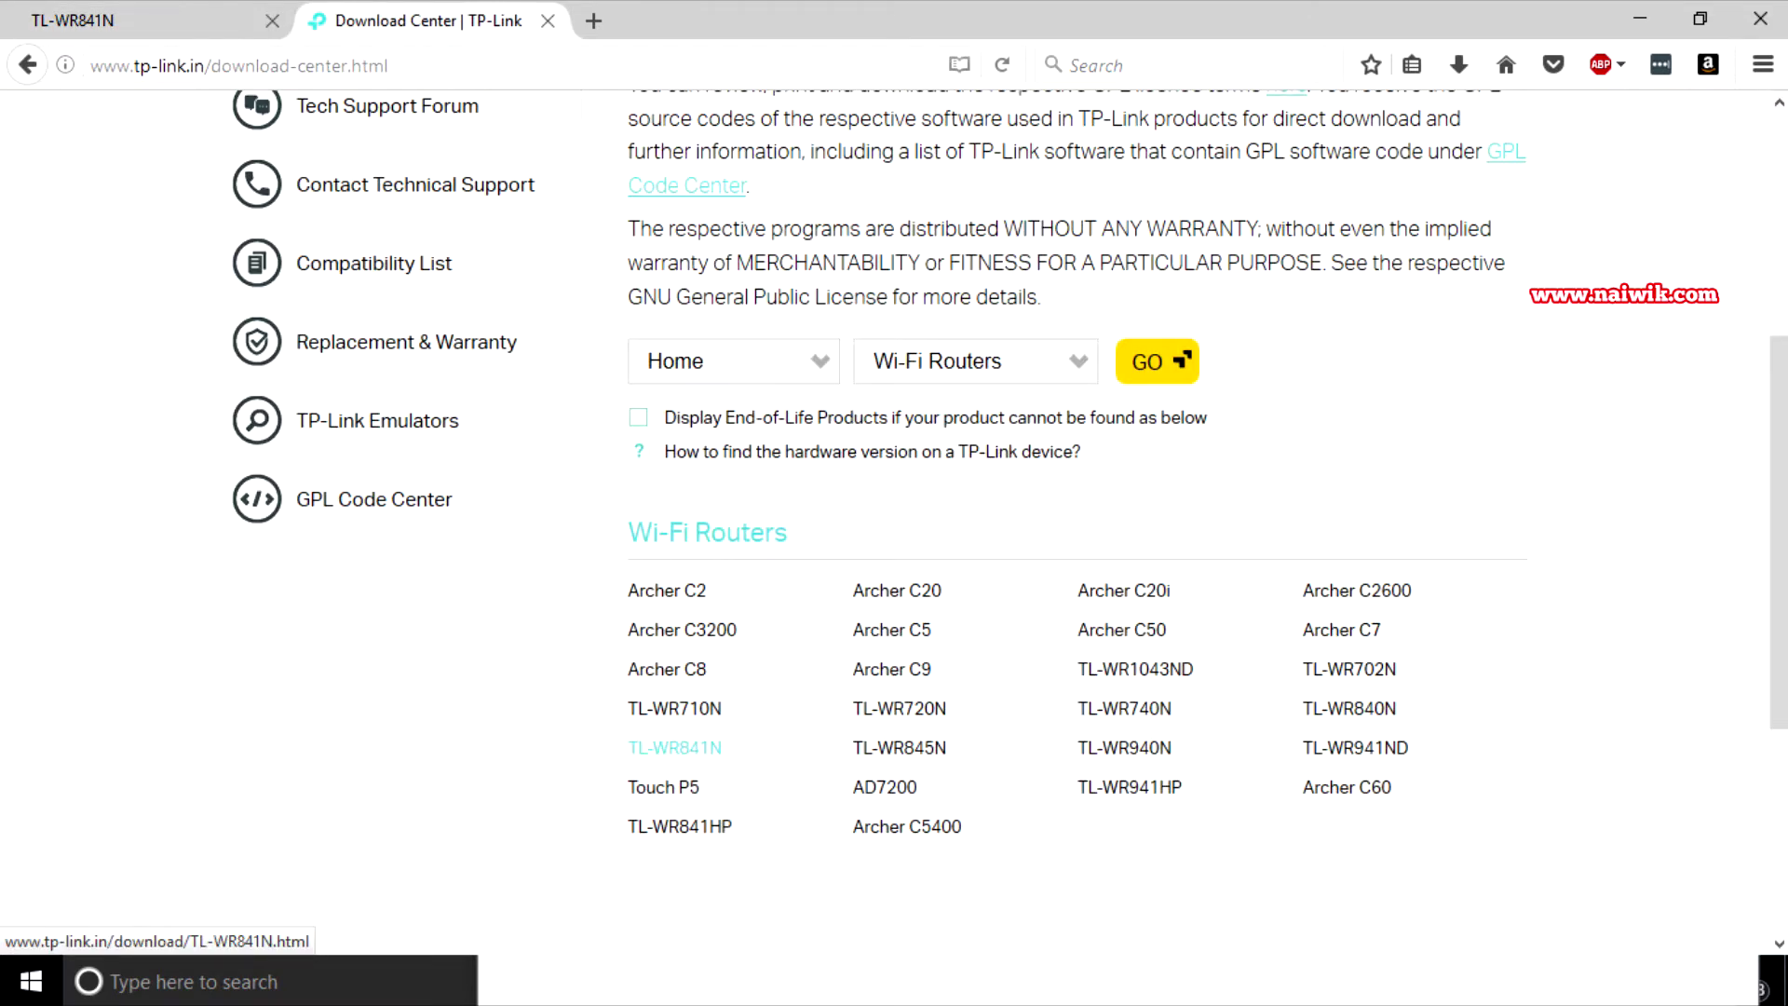
click(674, 747)
Select hardware version V11 and save the TL-WR841N(EU)_V11_160325 firmware zip
click(1098, 390)
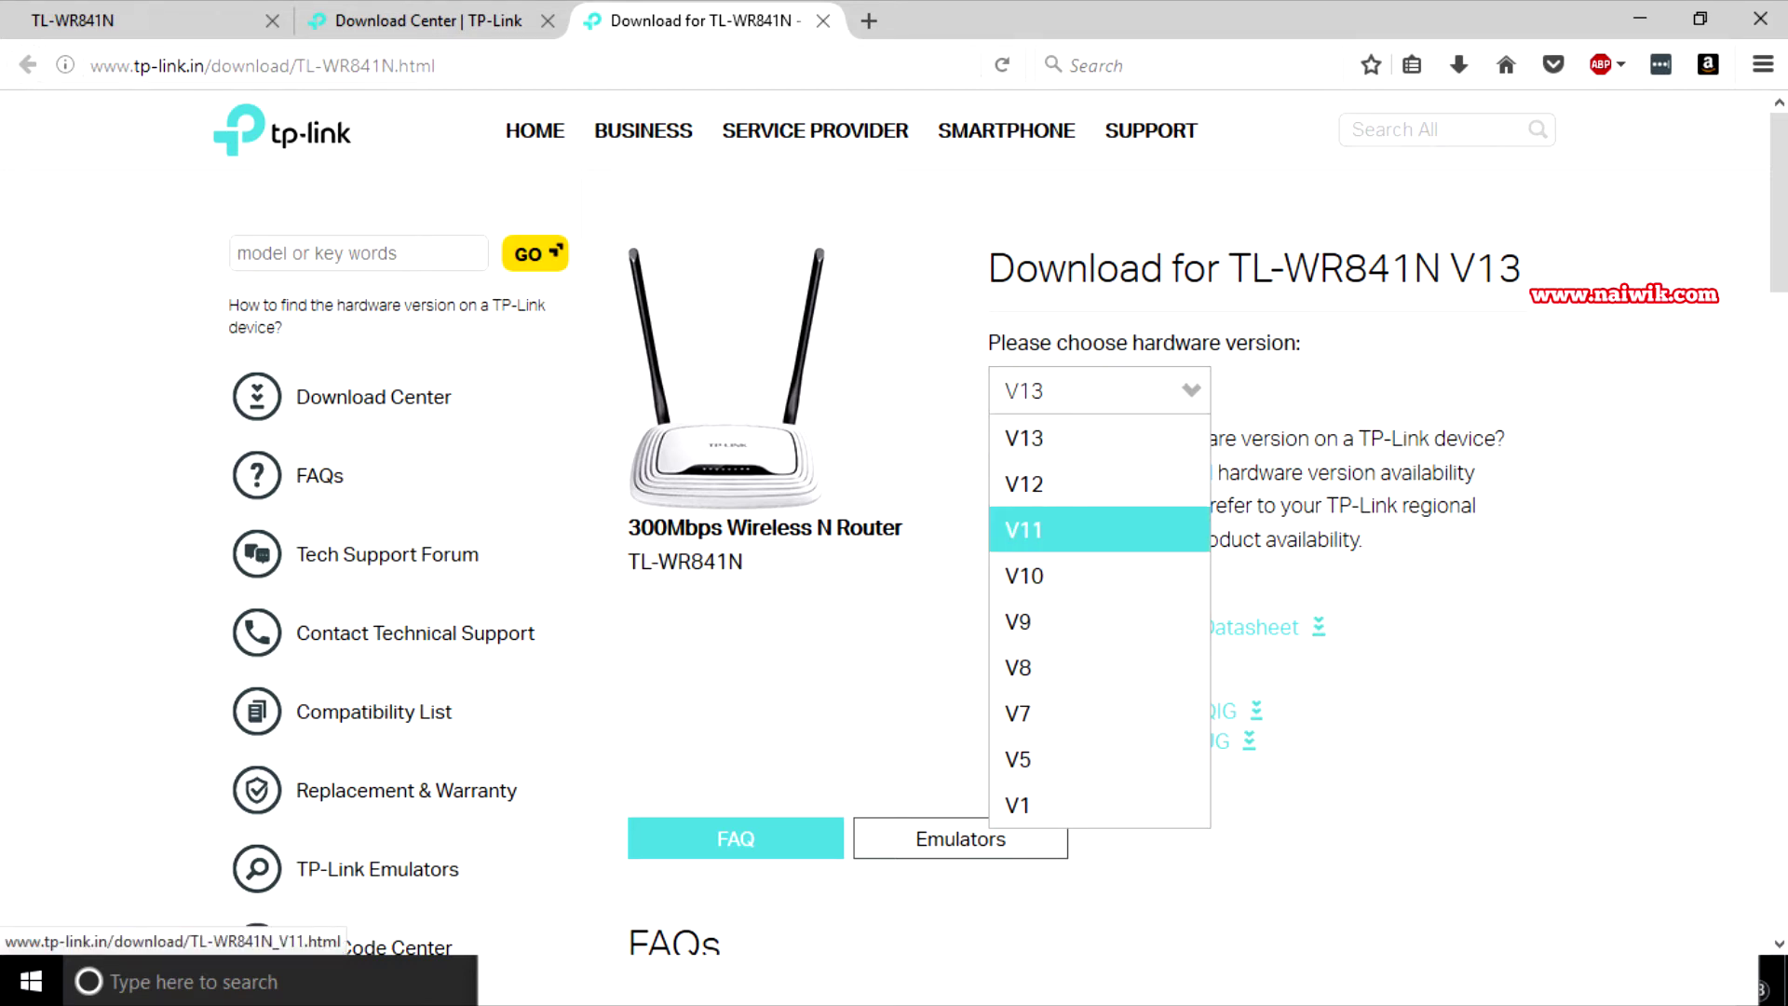
click(1099, 529)
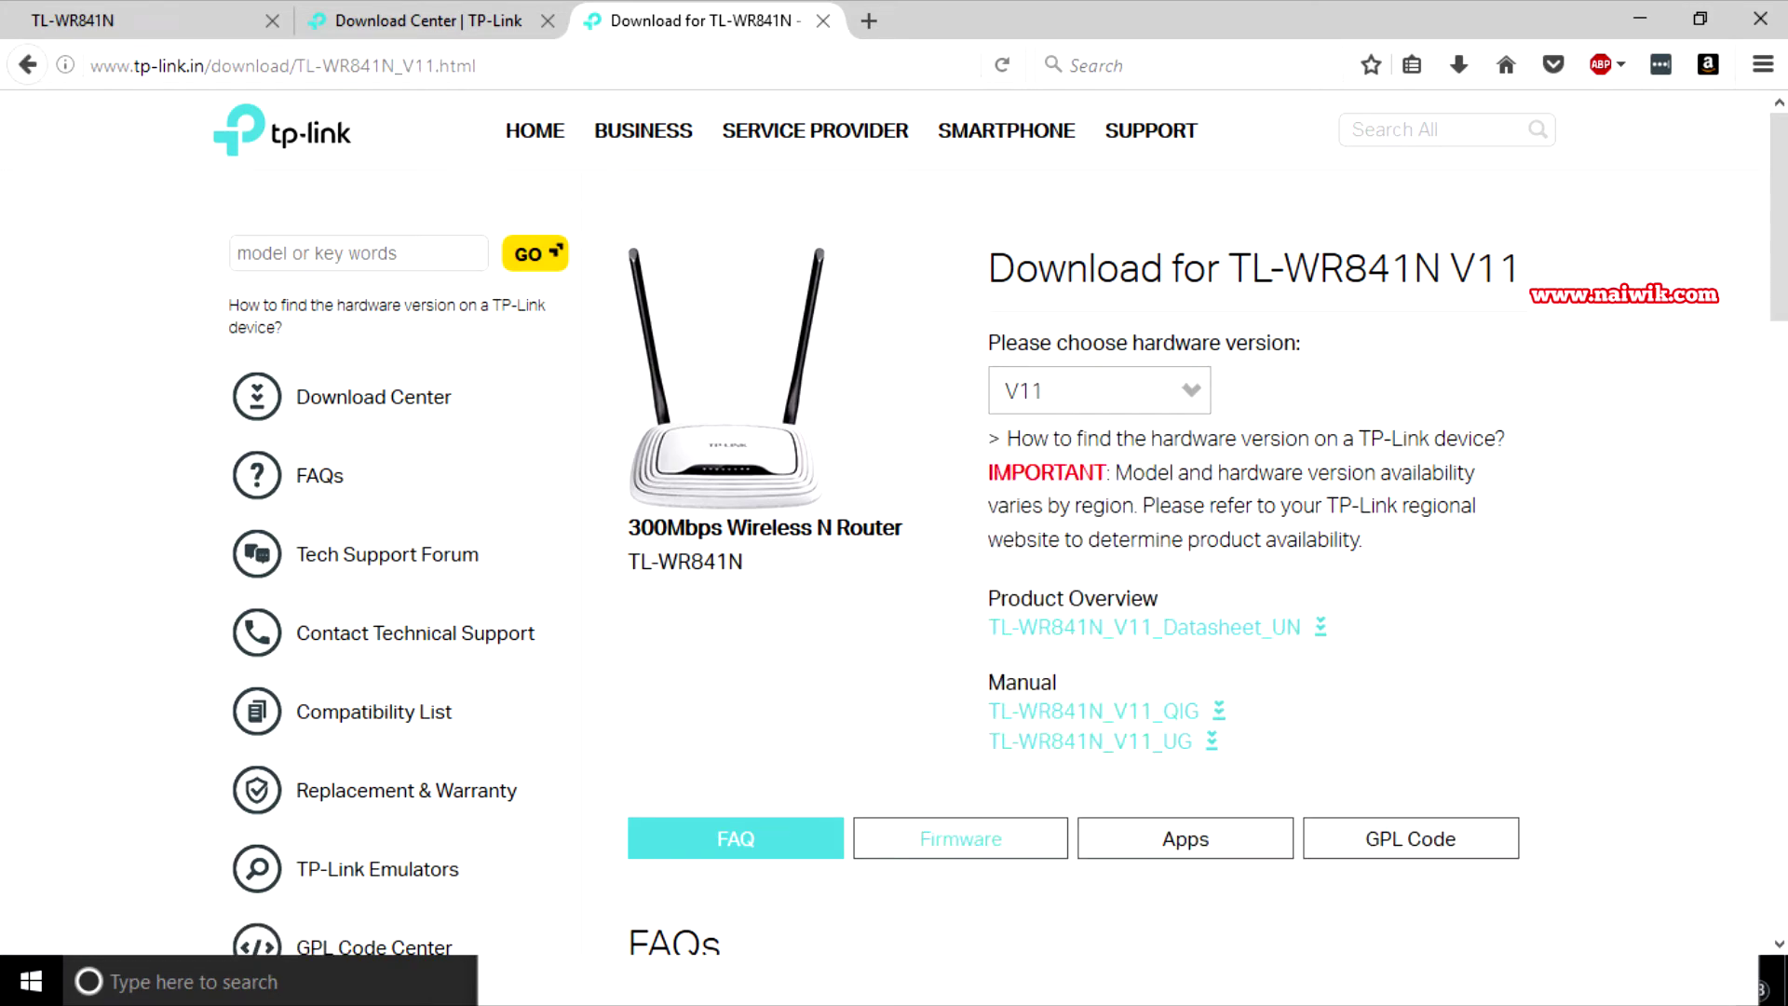
click(959, 838)
scroll(960, 560, down, 5)
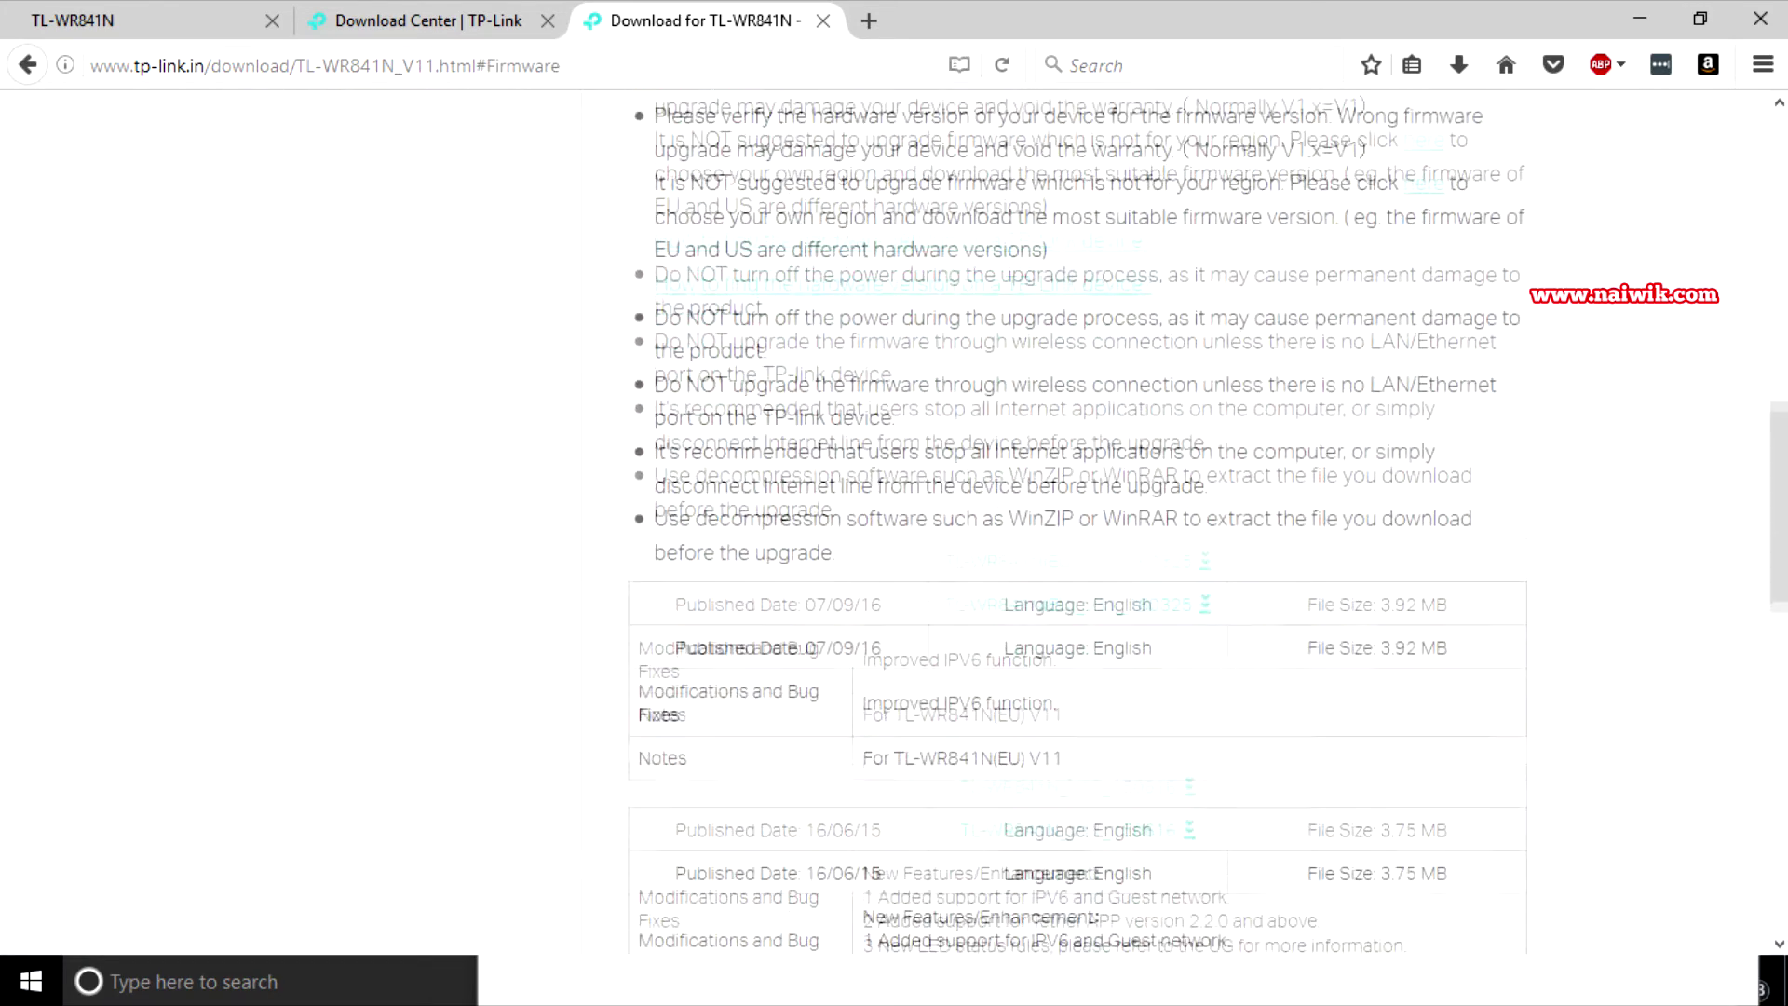
scroll(960, 559, down, 2)
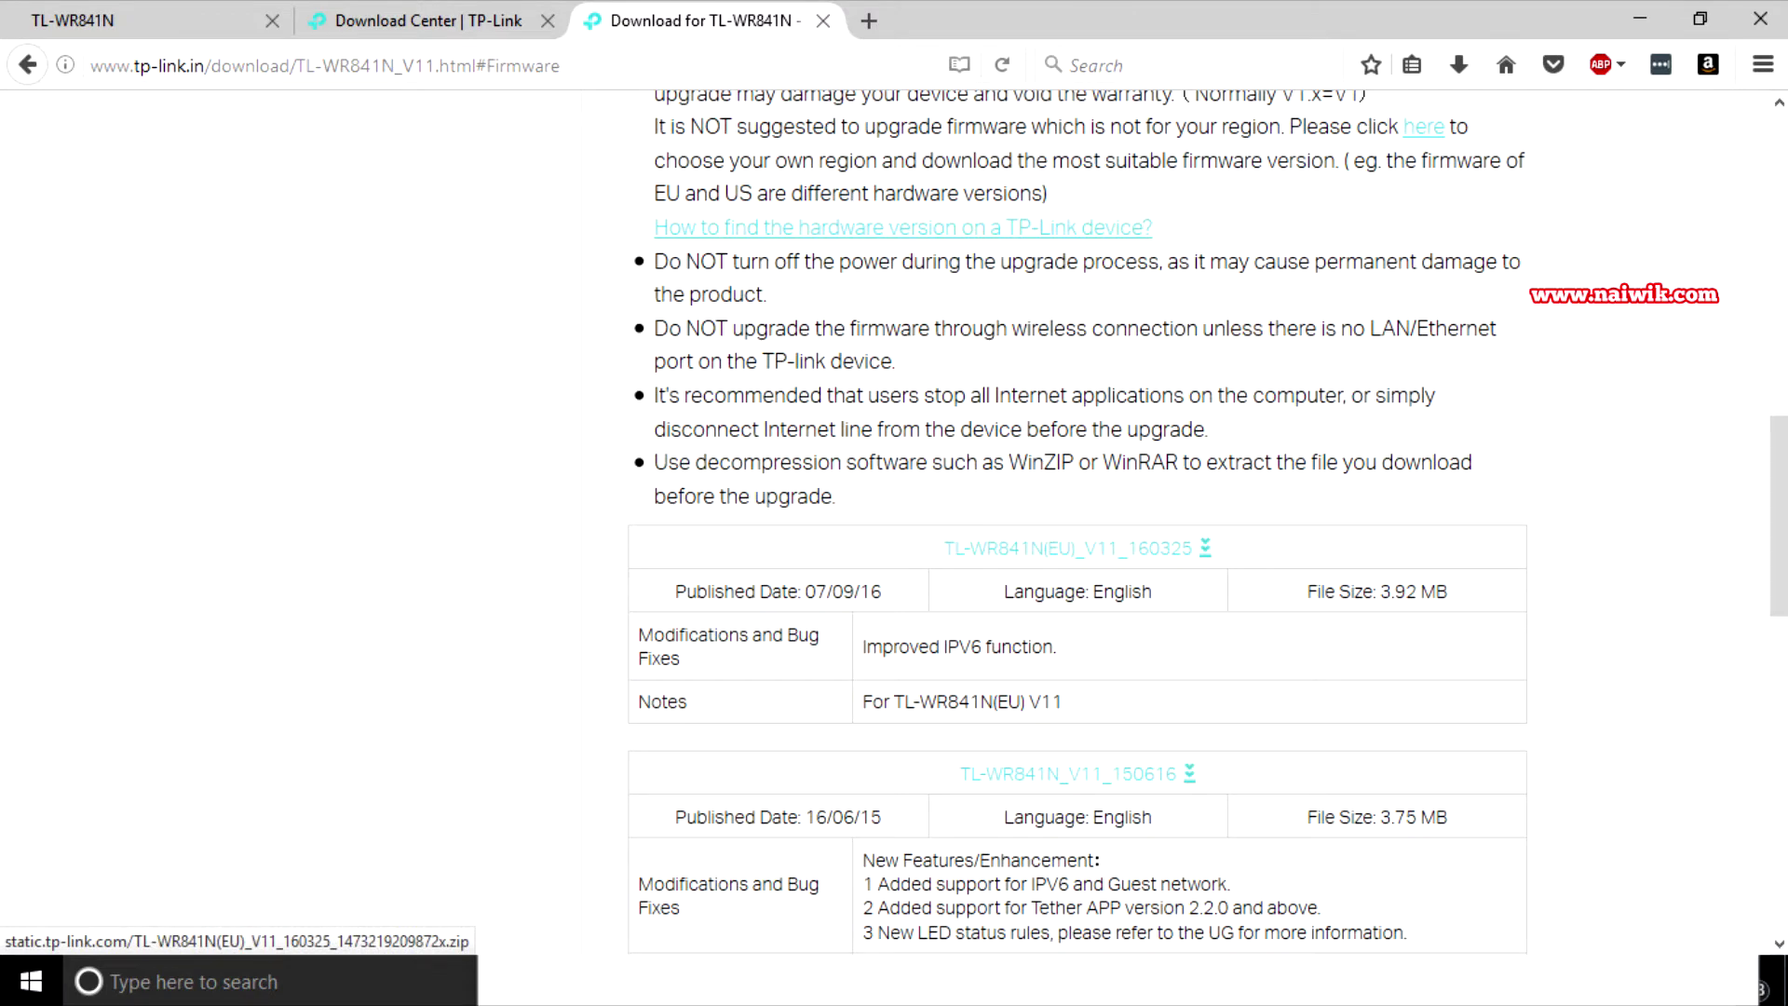
click(1067, 548)
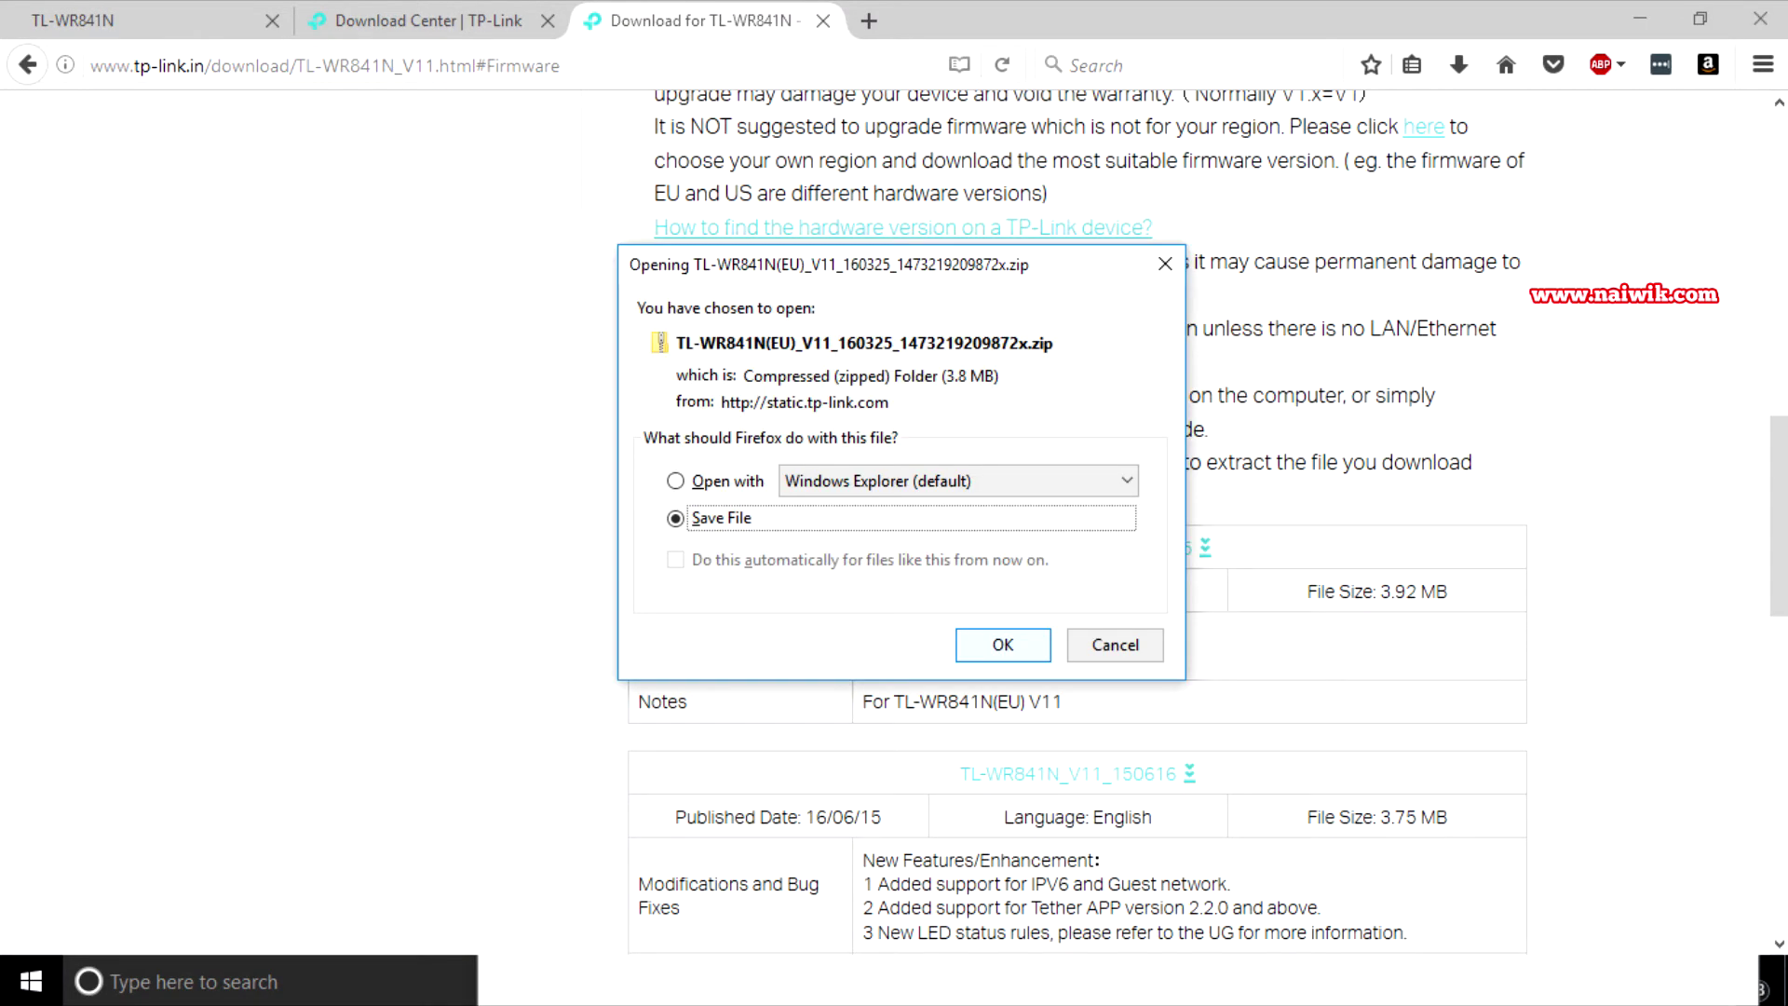
key(Return)
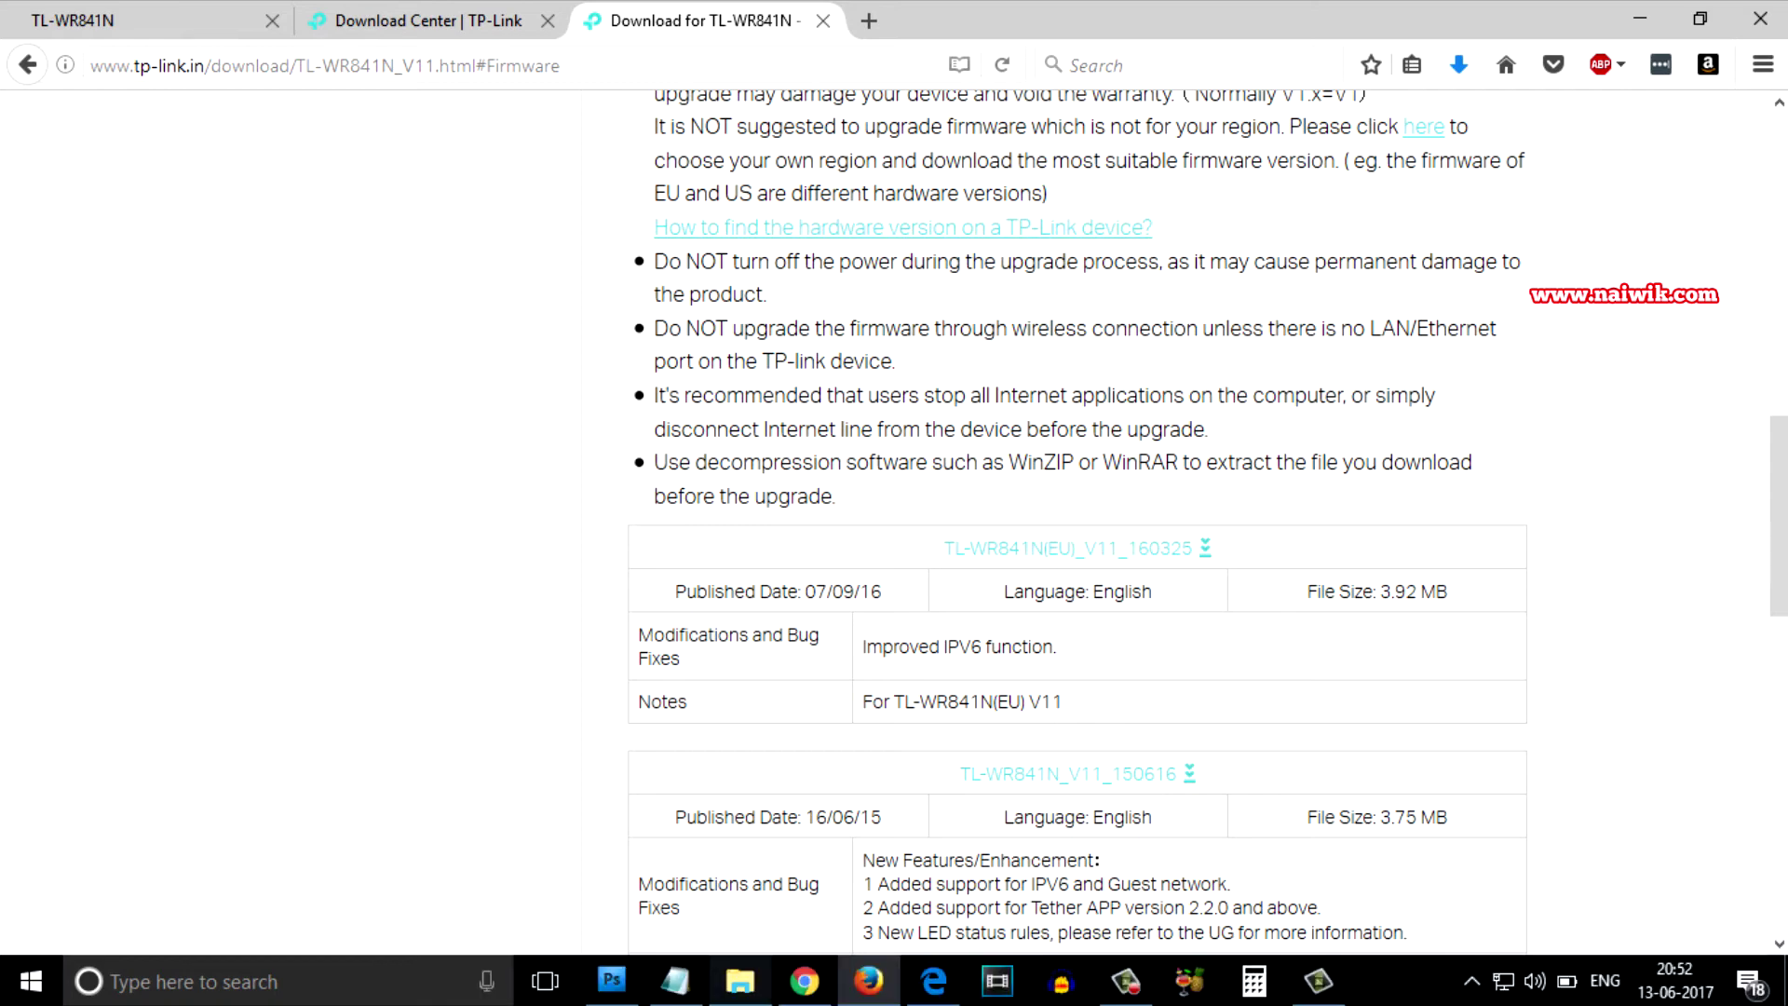
click(739, 981)
Extract the firmware zip to its own Desktop folder and select the wr841n(EU)_v11_160325 .bin file
click(545, 461)
right_click(601, 406)
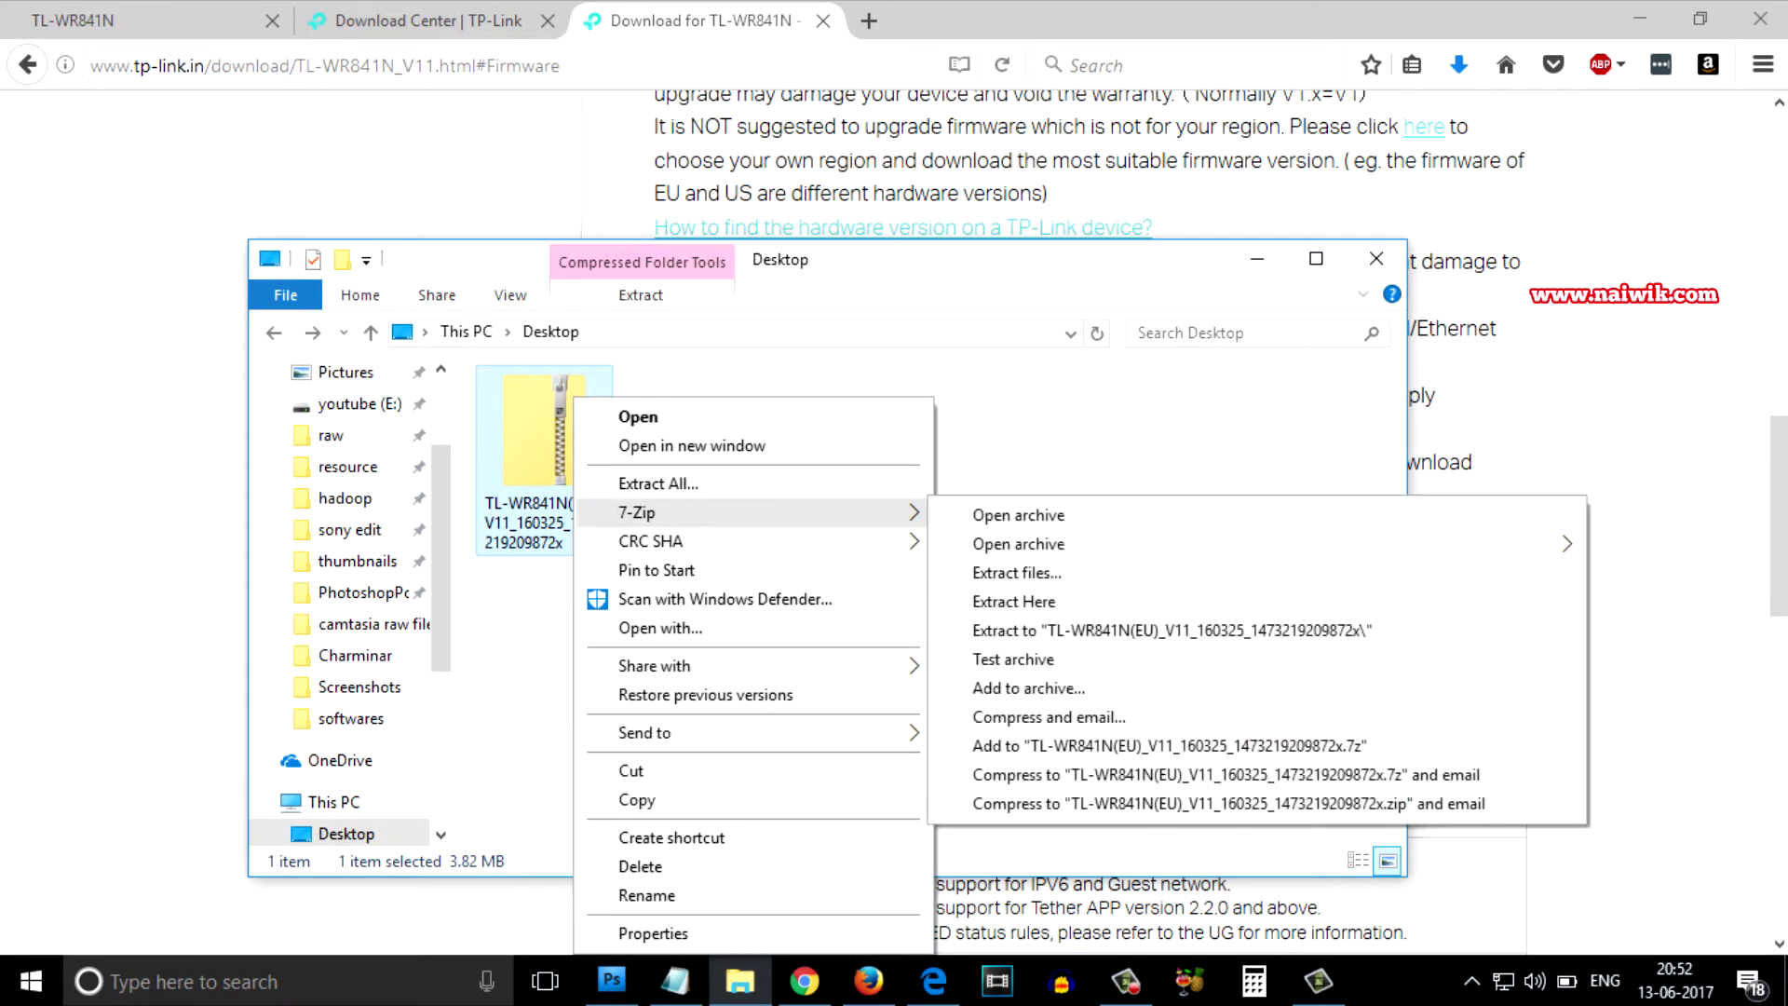
click(1171, 631)
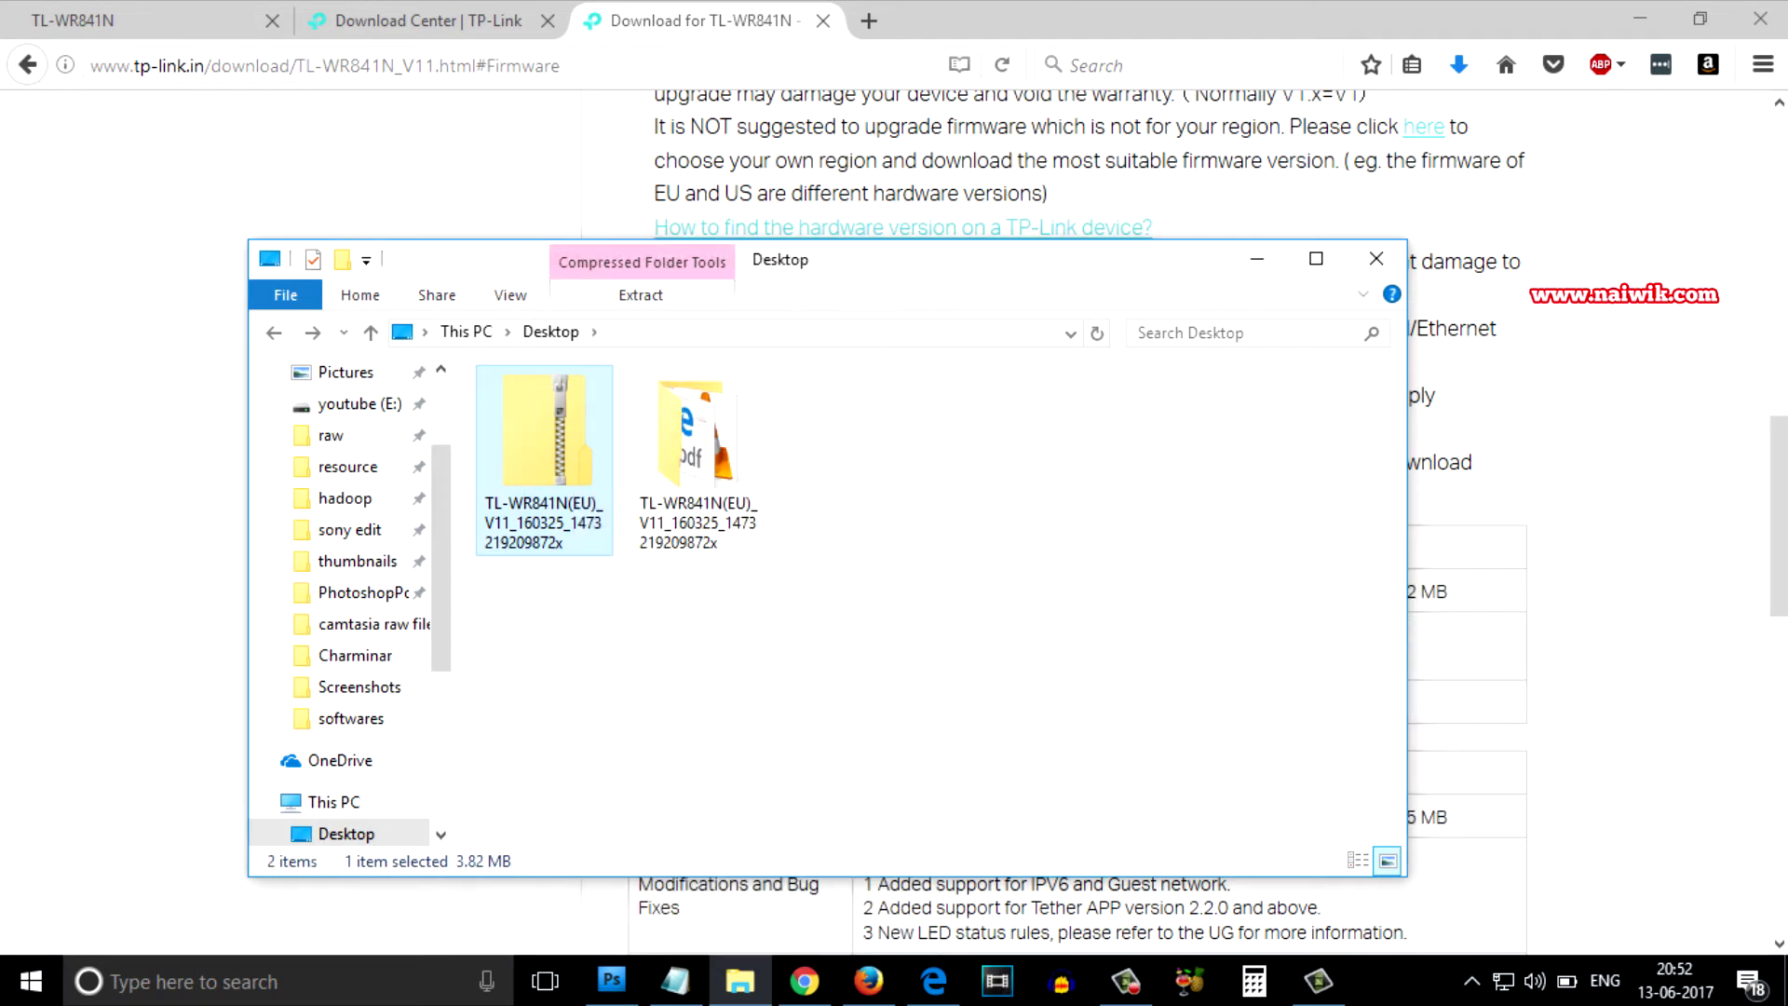
double_click(546, 447)
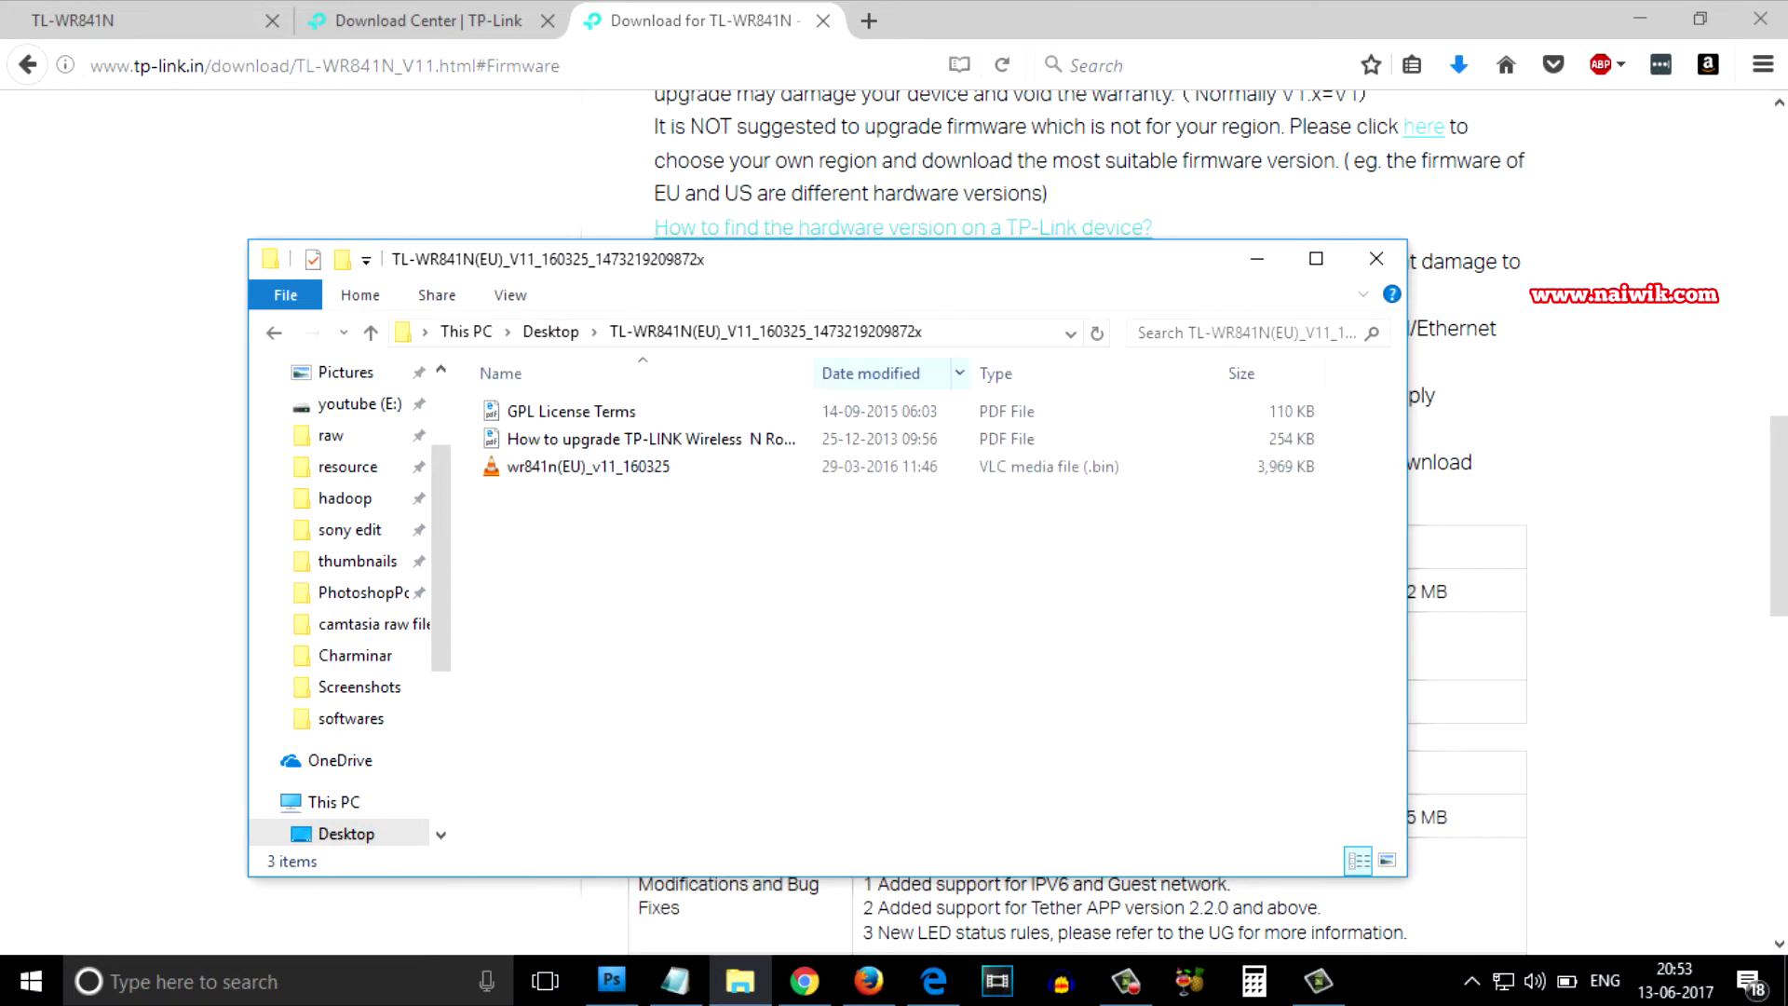
click(588, 466)
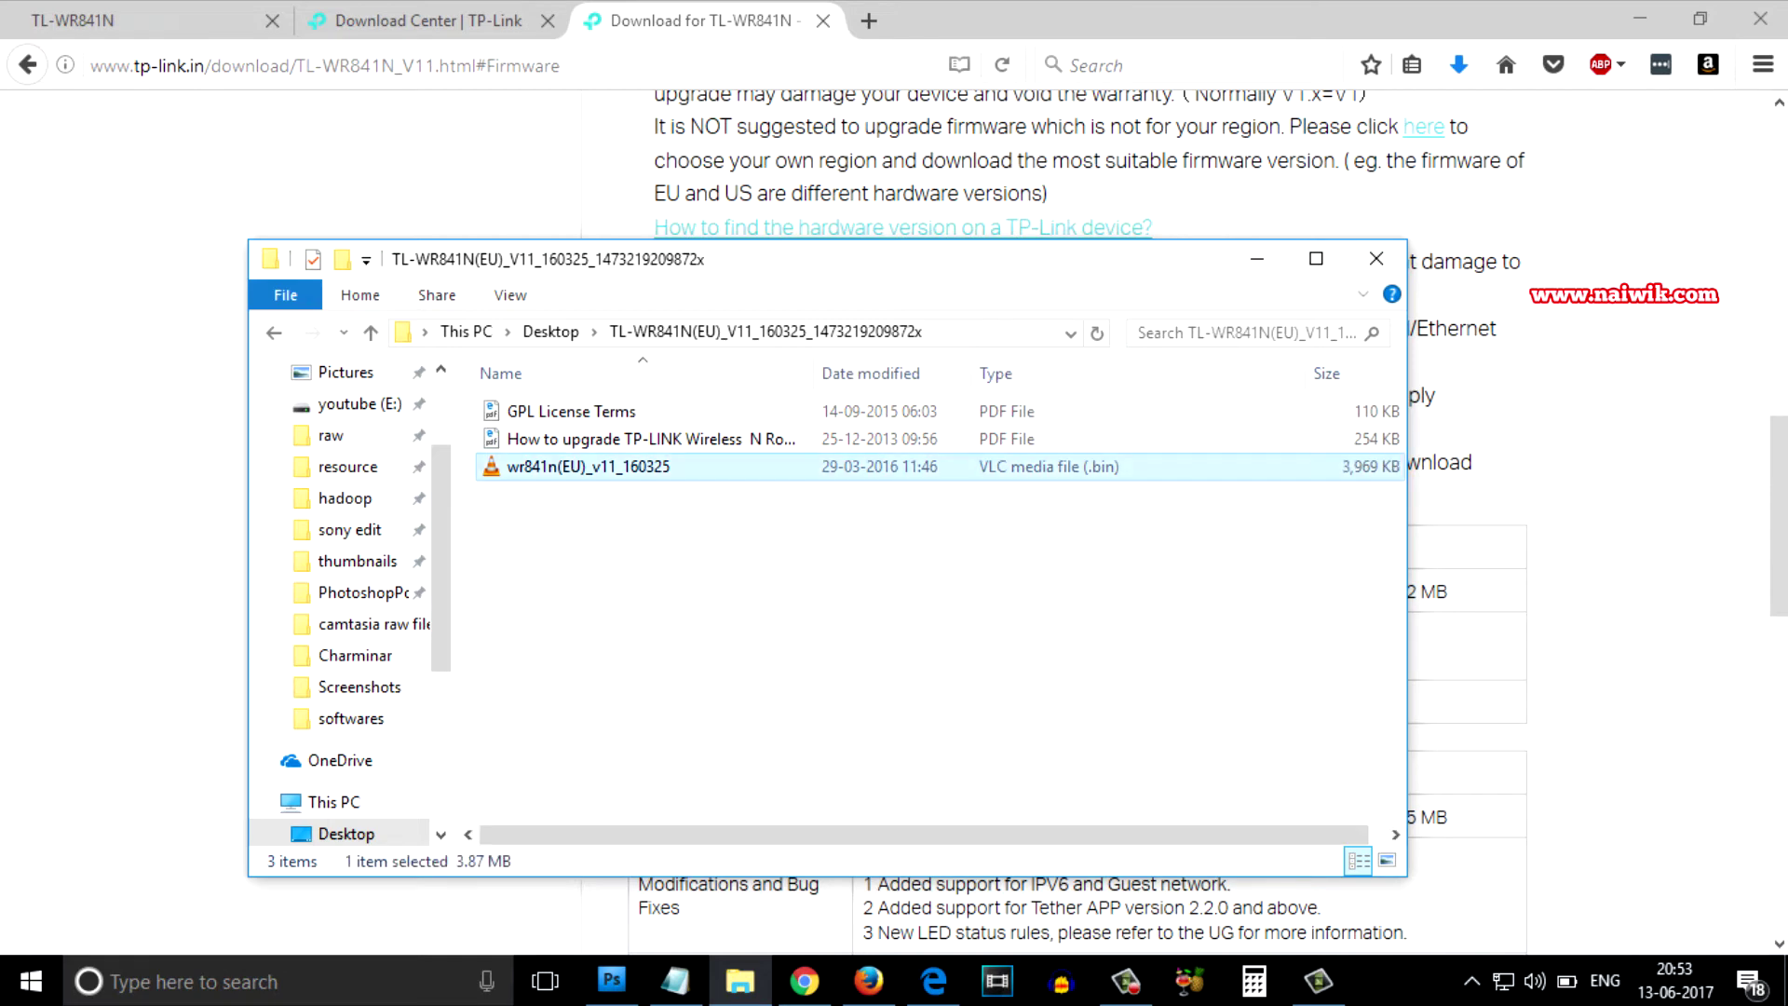
key(F2)
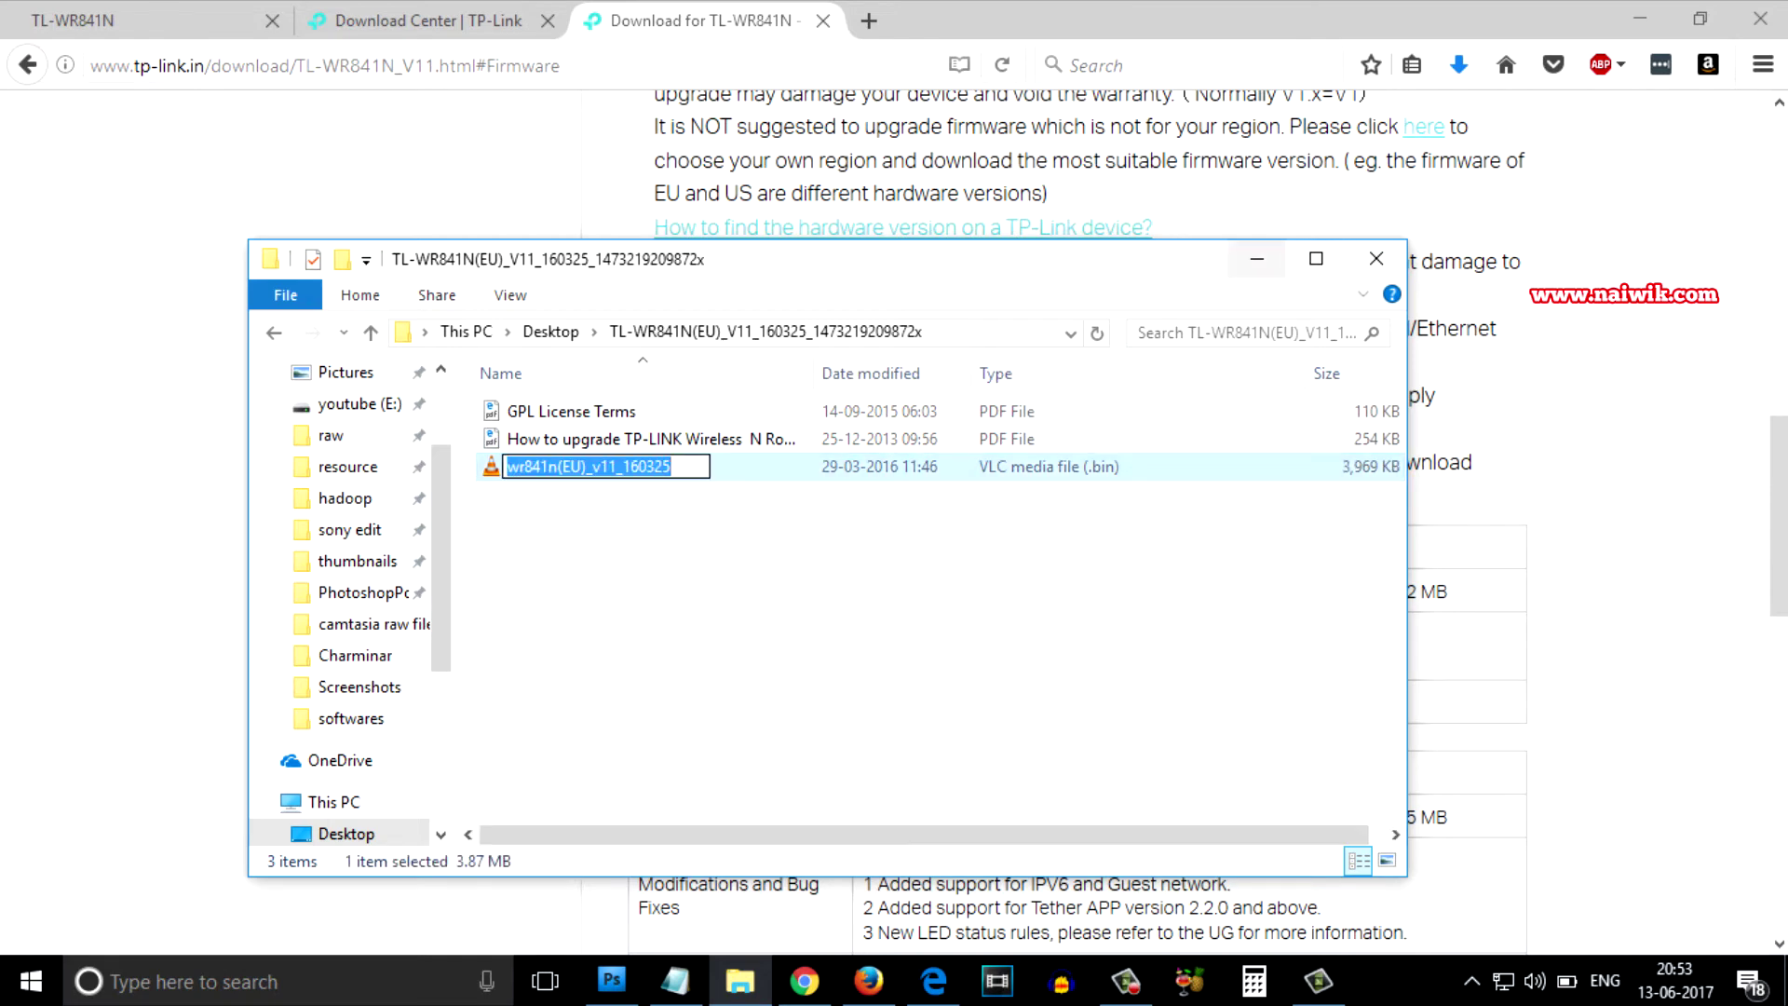
key(Escape)
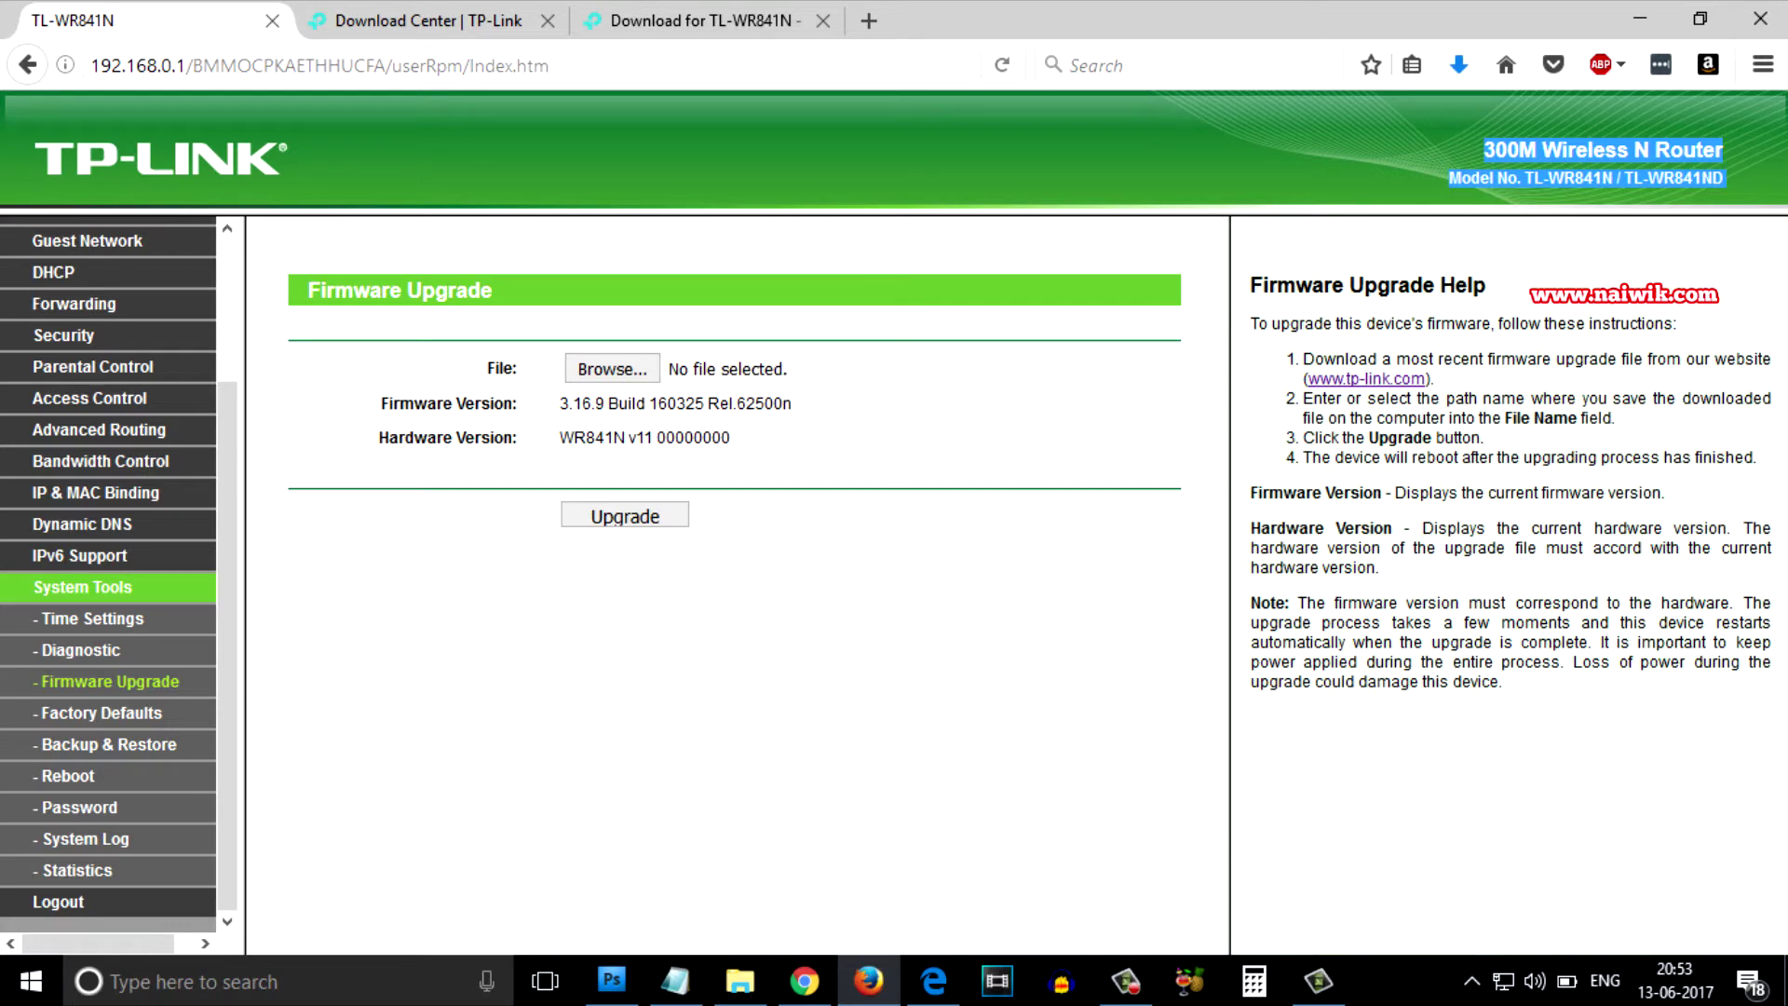
Upload wr841n(EU)_v11_160325.bin from the extracted folder and confirm the firmware upgrade
click(612, 368)
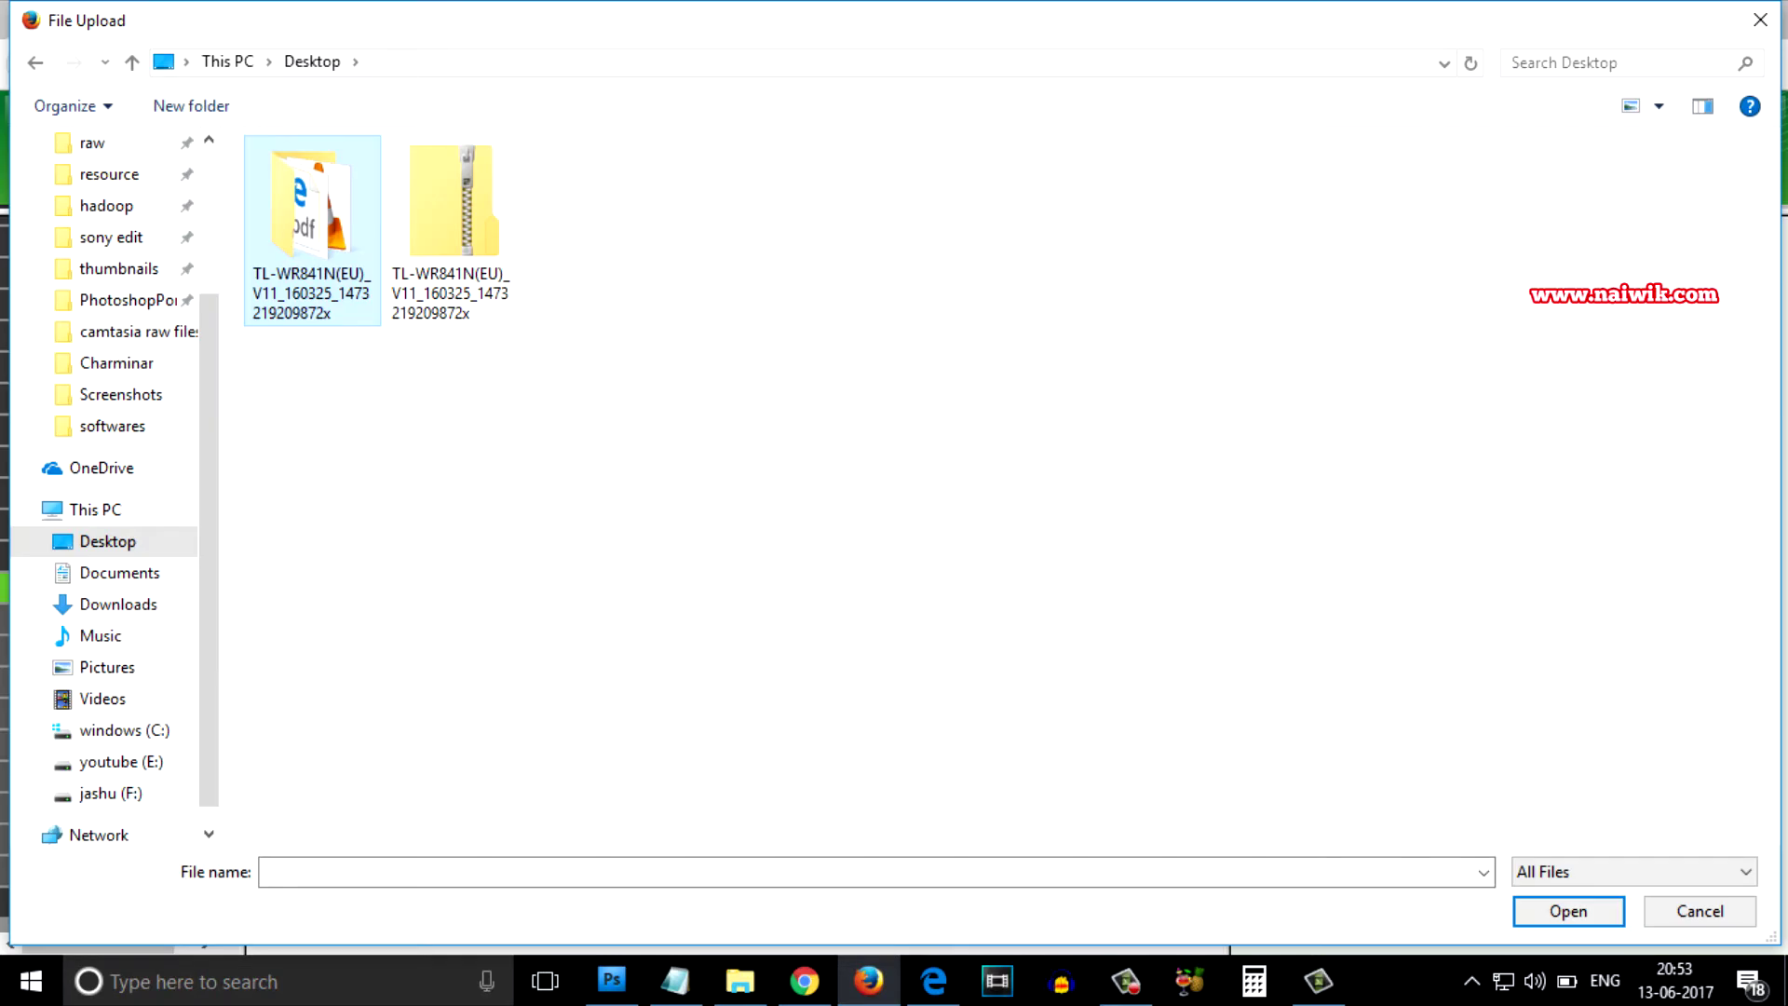
double_click(312, 224)
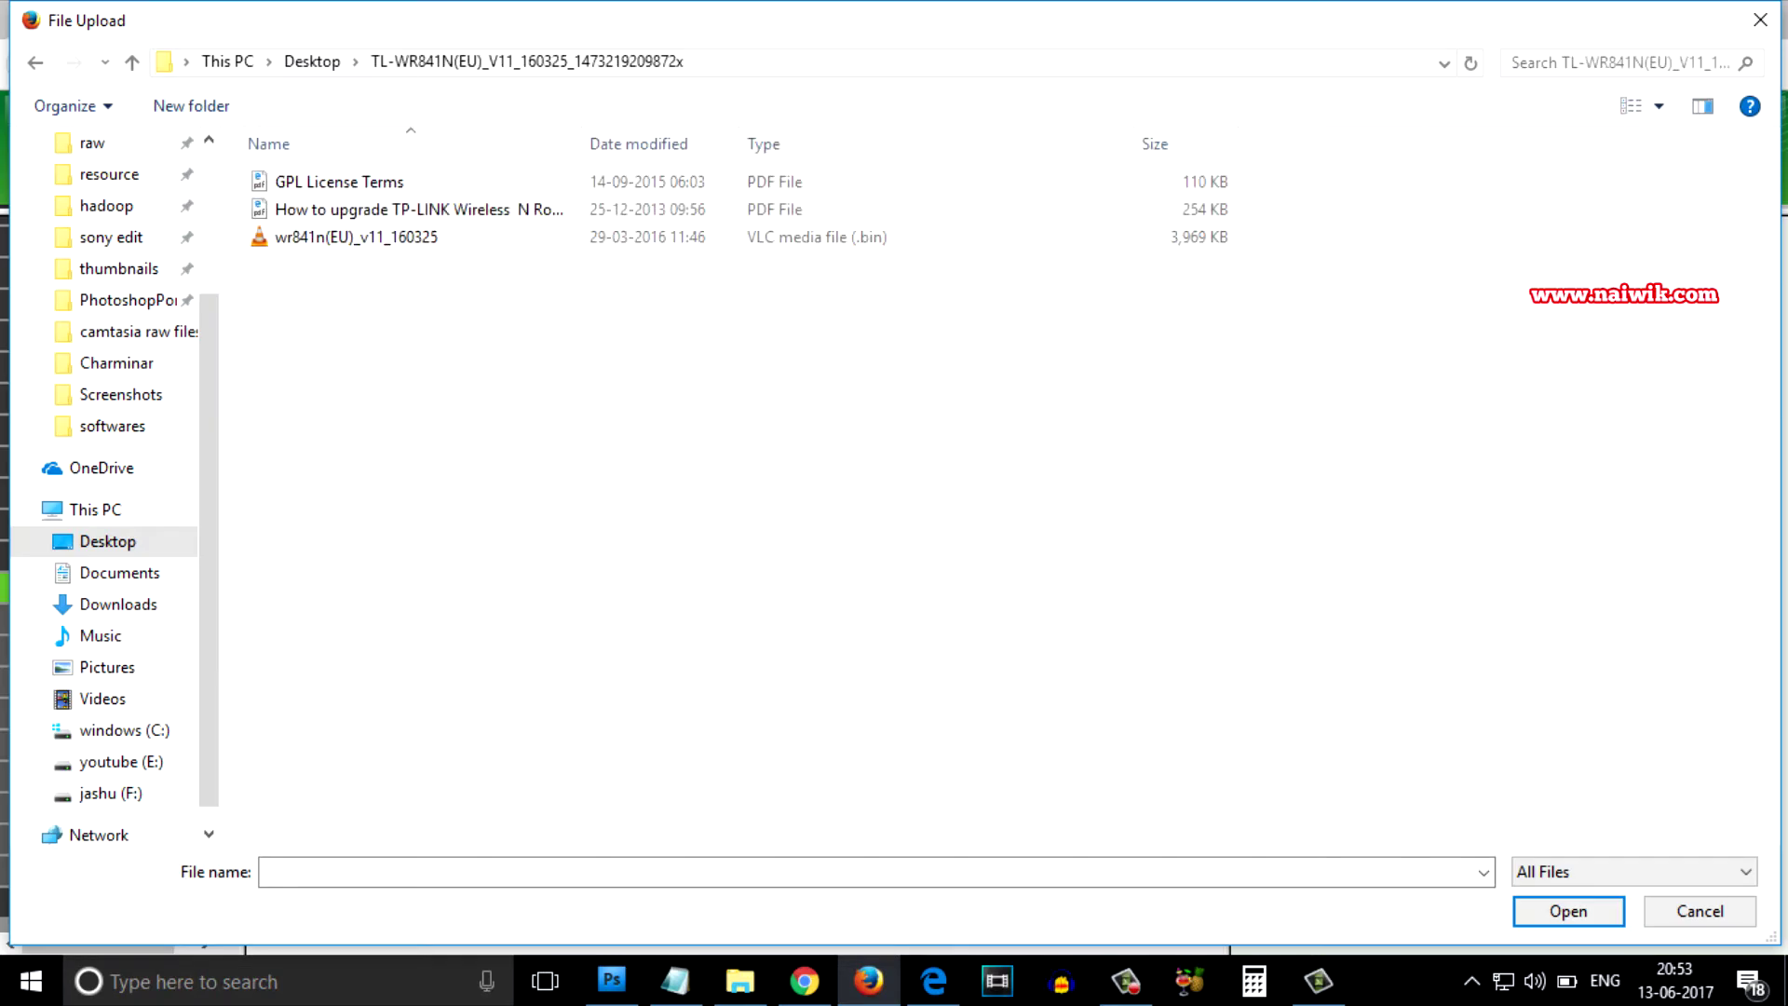
click(357, 236)
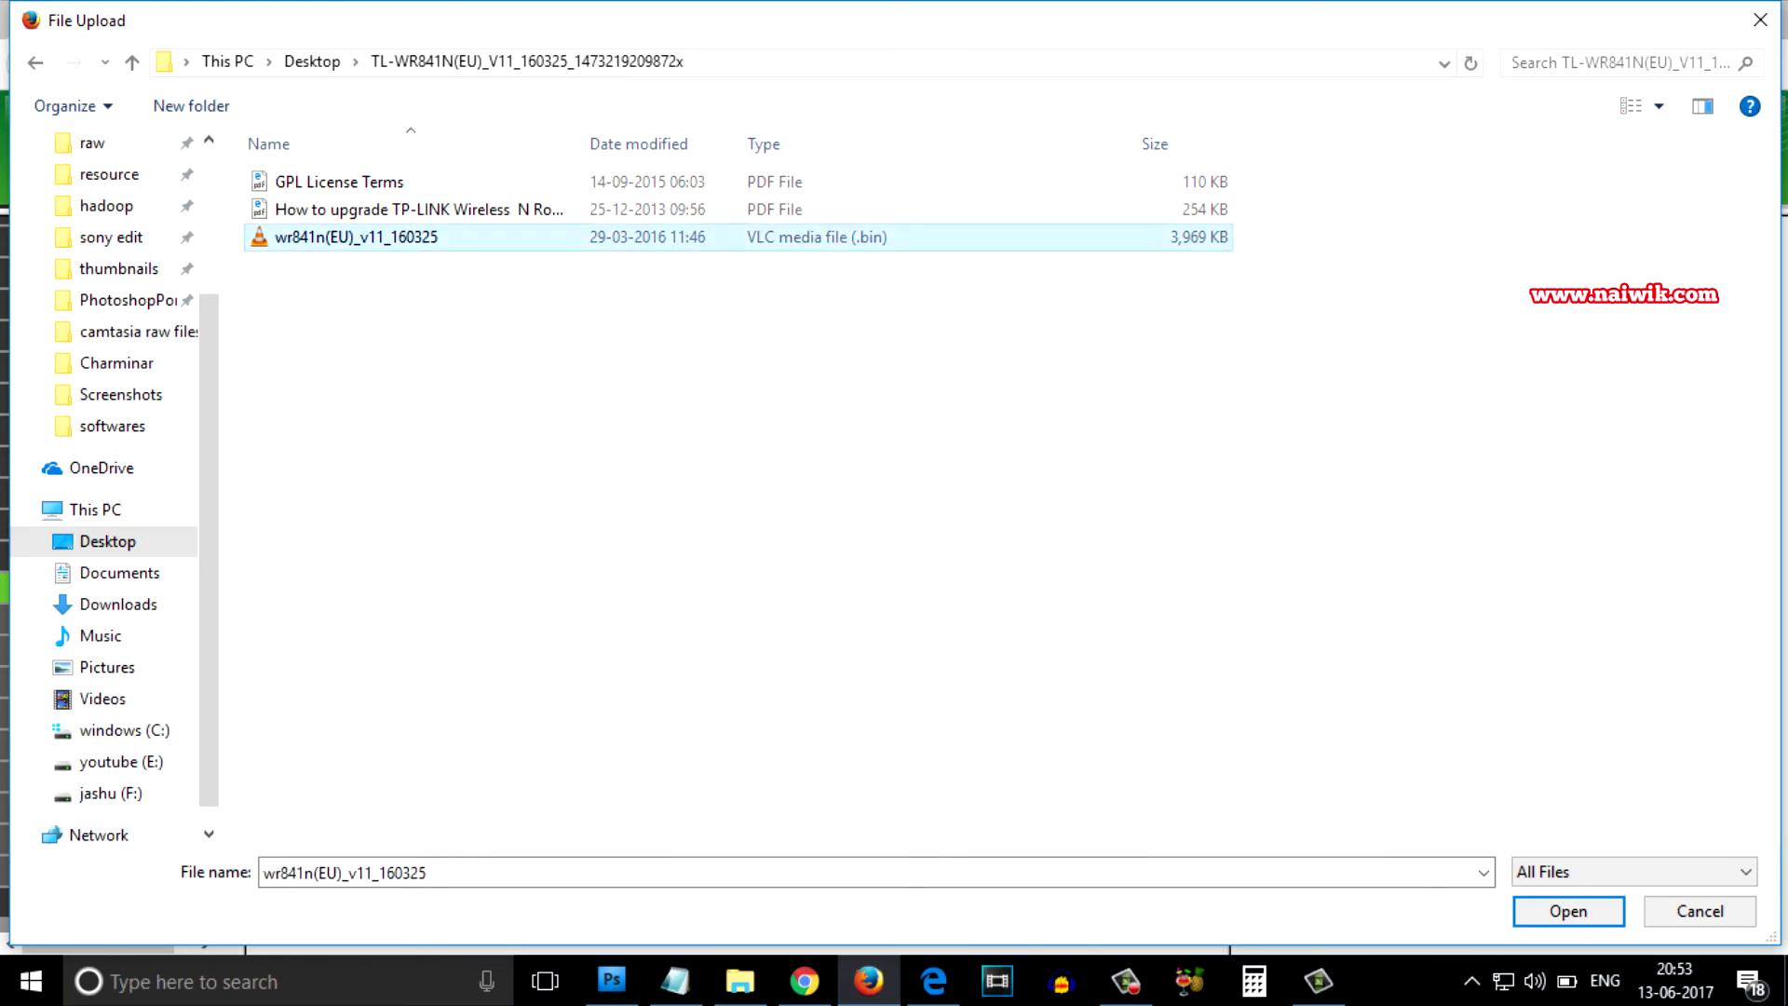
click(1567, 911)
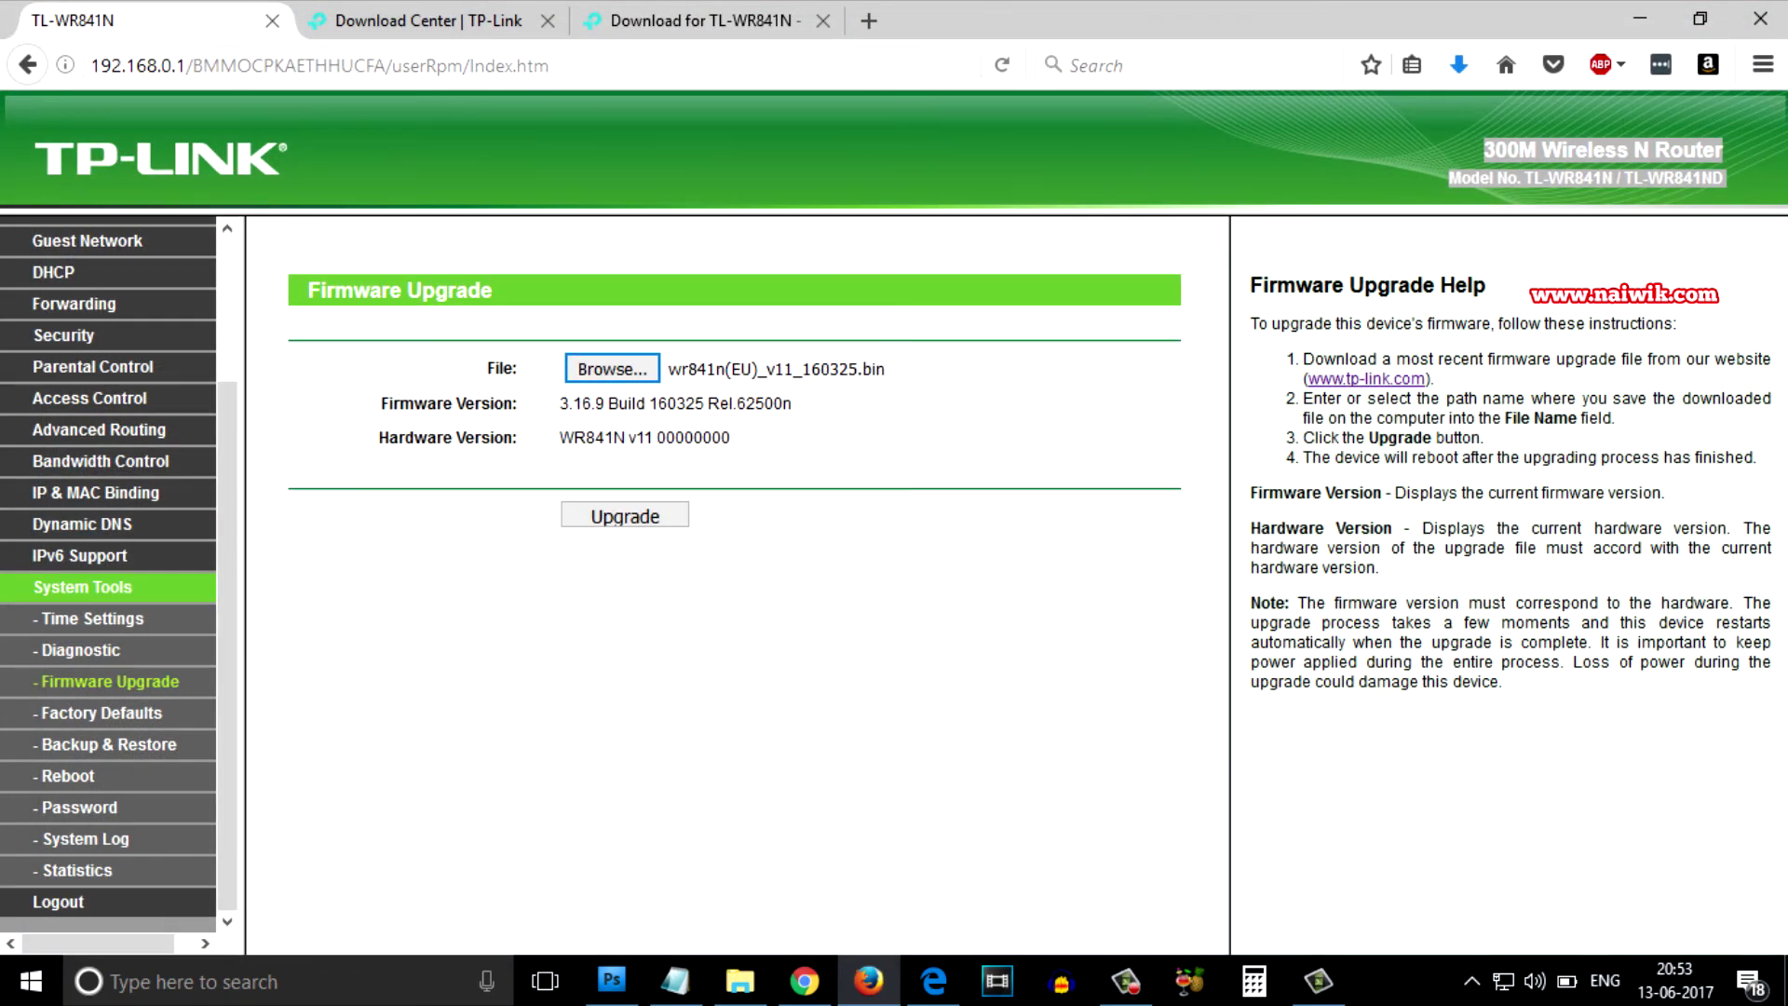
click(625, 515)
click(865, 466)
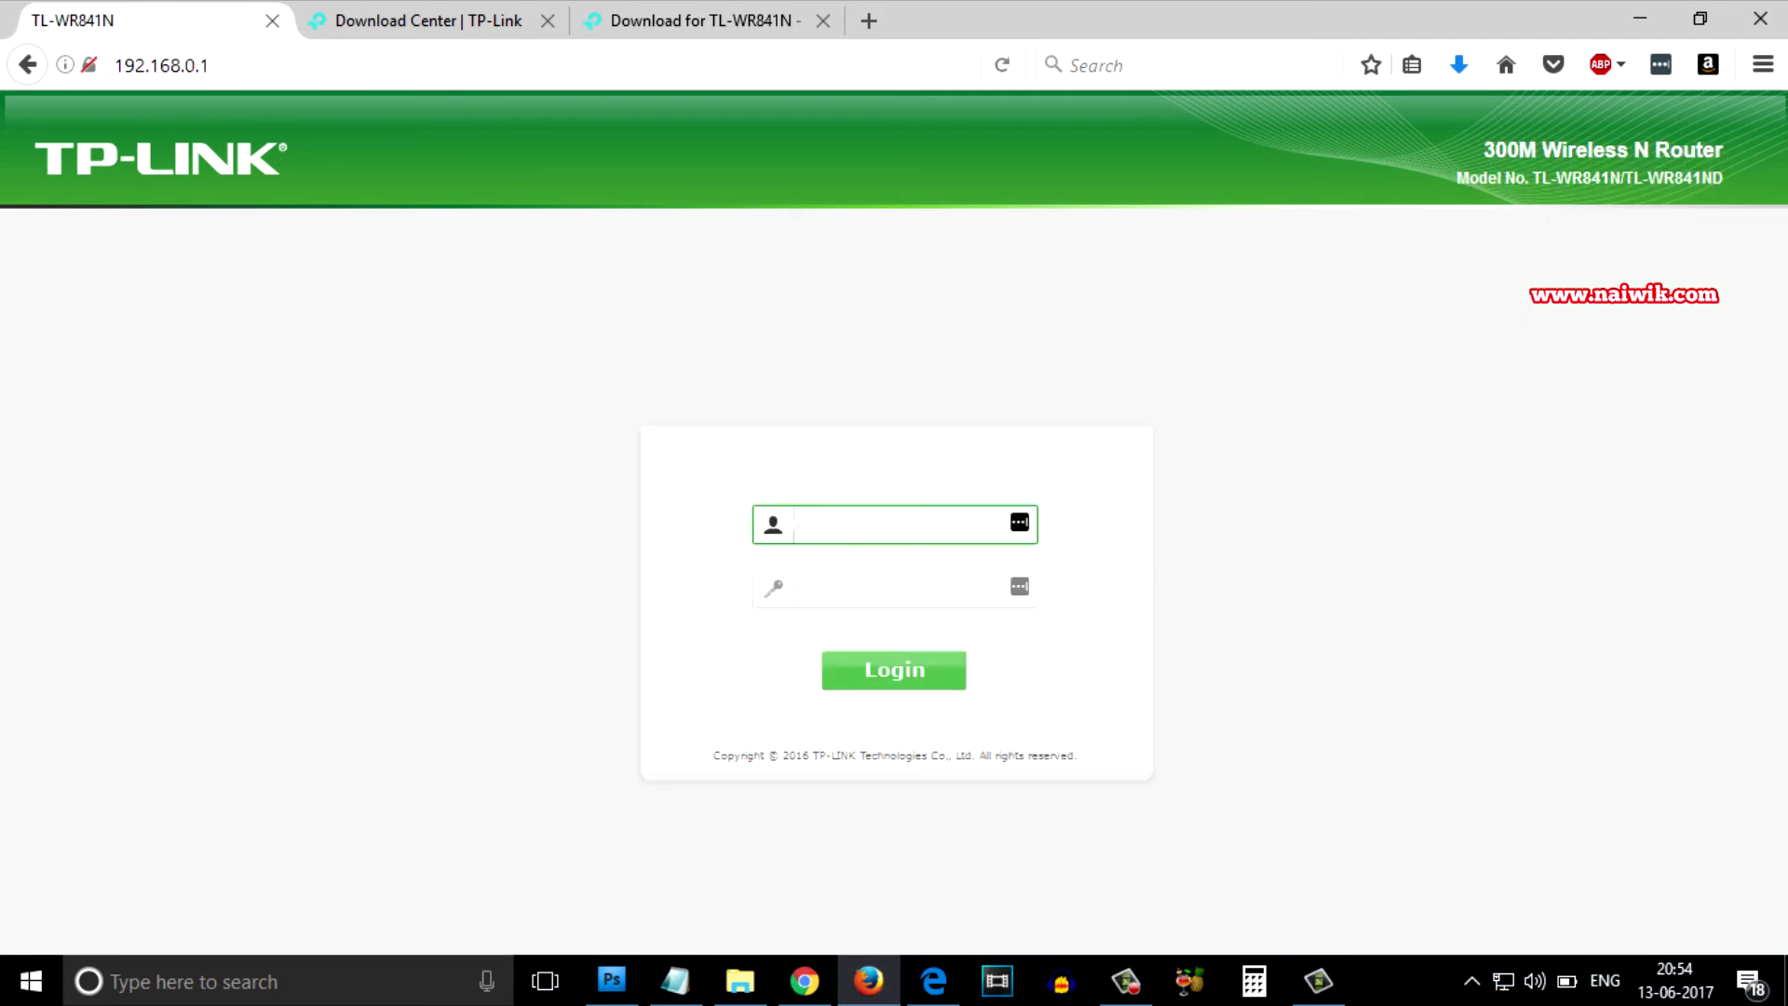
After the reboot, enter the admin password and submit the login
key(Tab)
key(Return)
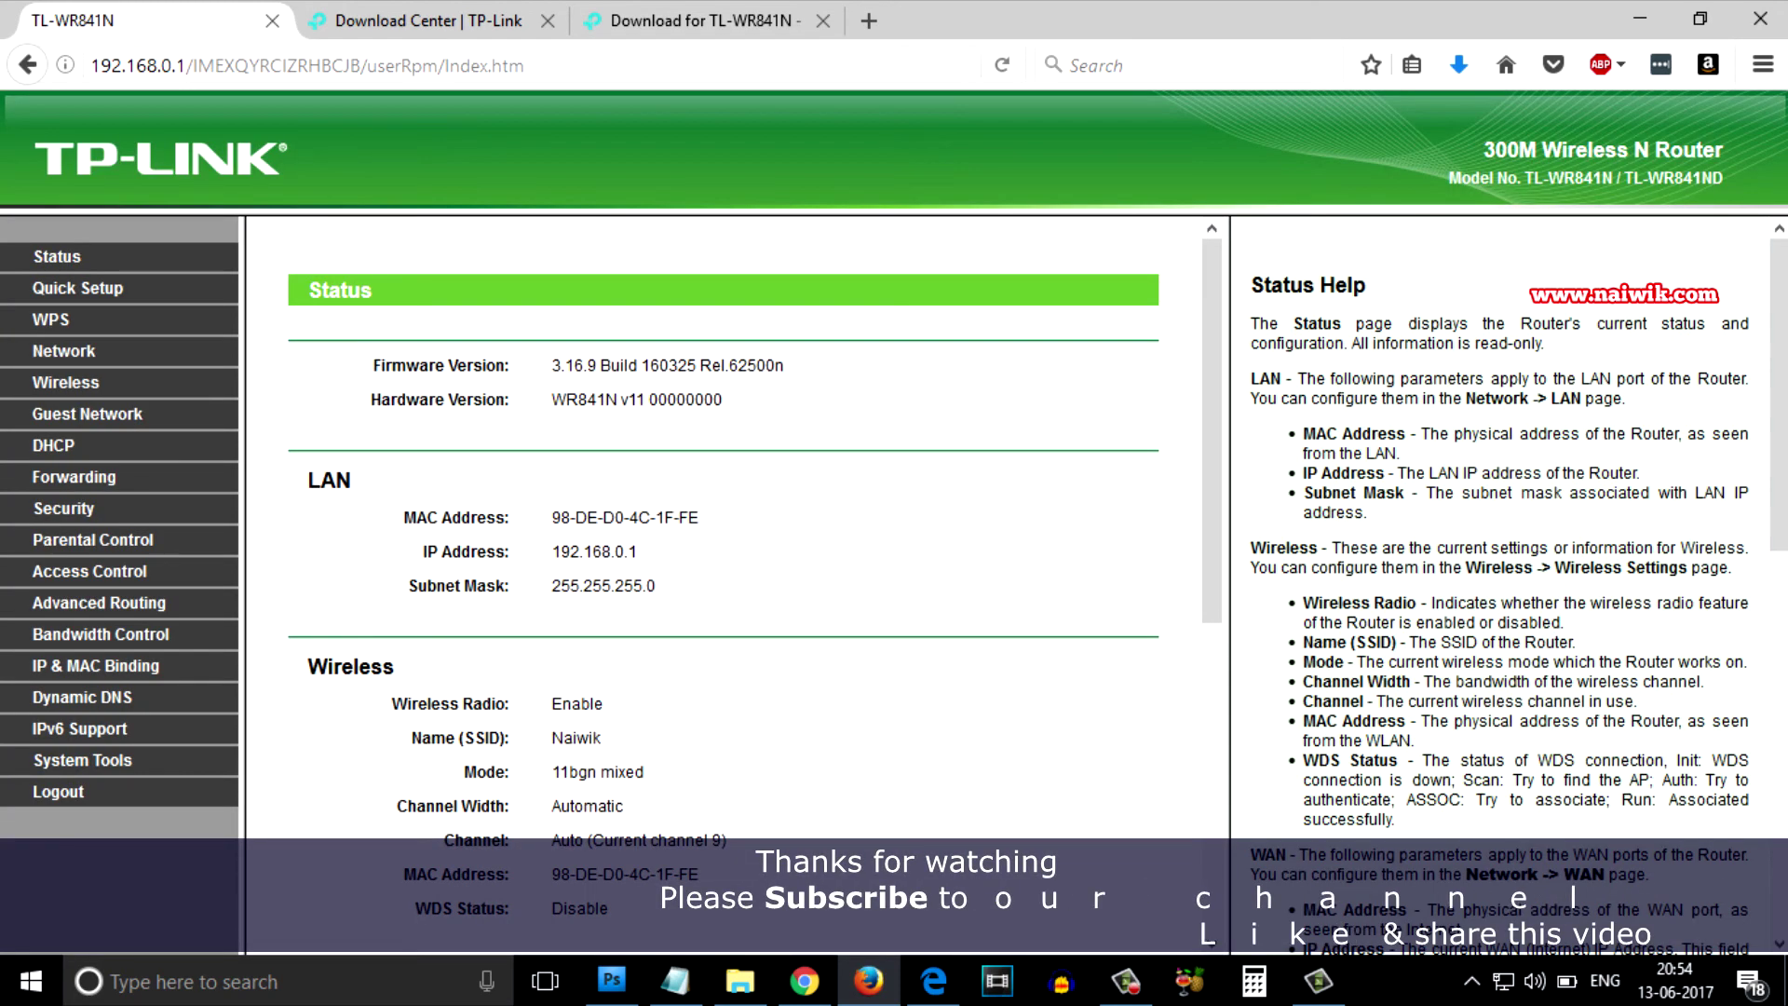